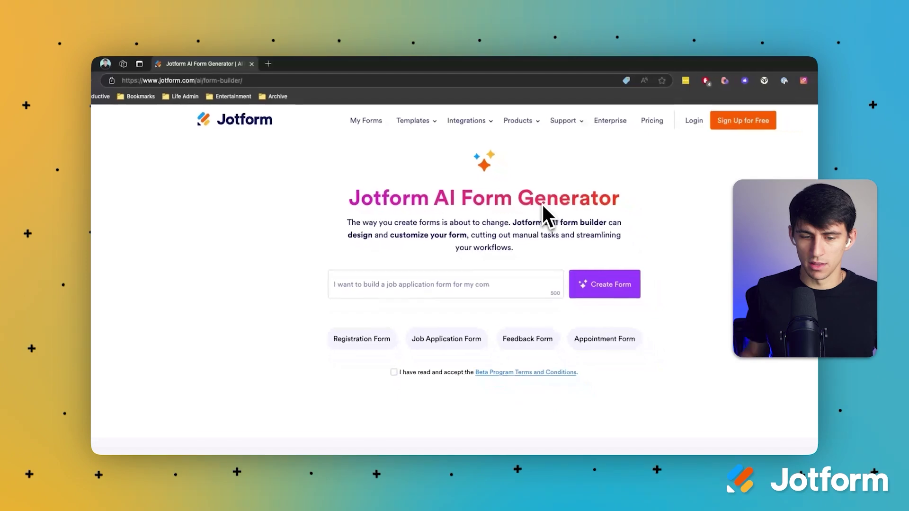
# Accept the beta terms and prompt the AI to build a video intake form for content services
pyautogui.click(418, 269)
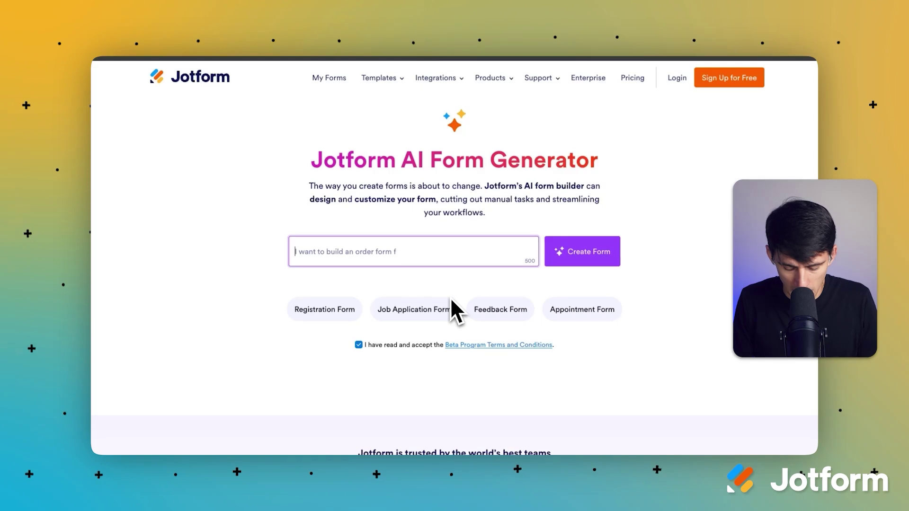
pyautogui.write('I want to build a video intake form for a content services business')
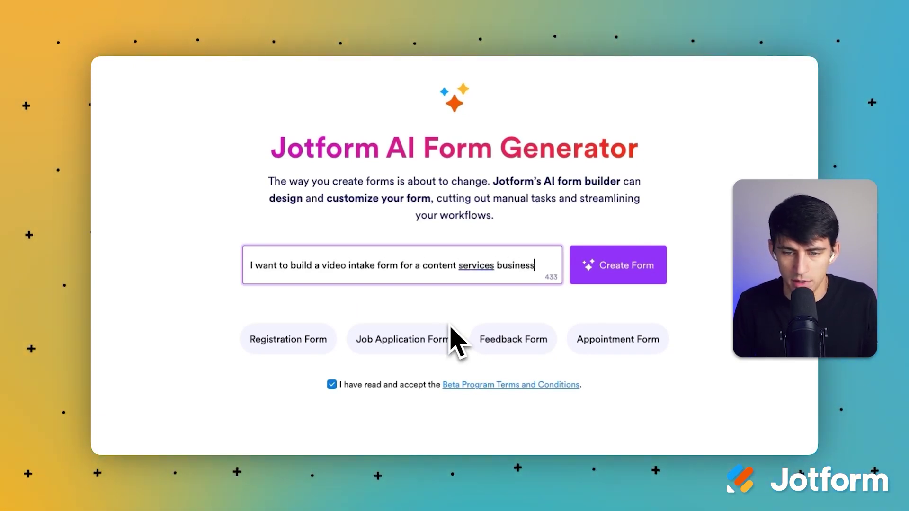
pyautogui.press('Return')
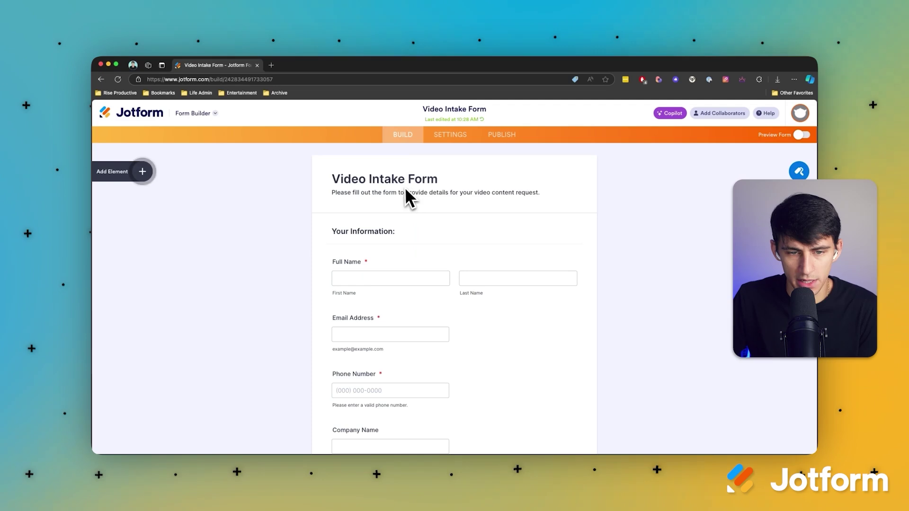
pyautogui.moveTo(331, 179); pyautogui.dragTo(482, 193)
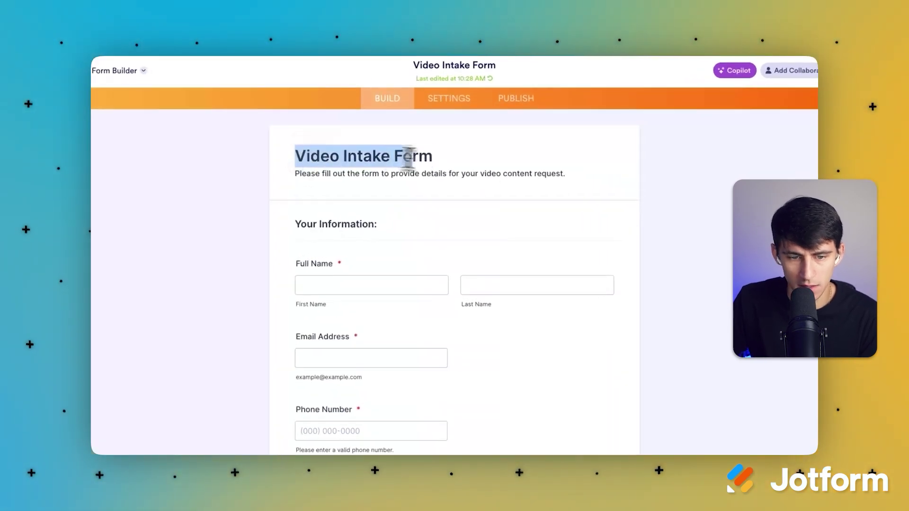
pyautogui.scroll(-2, 432, 271)
pyautogui.click(331, 211)
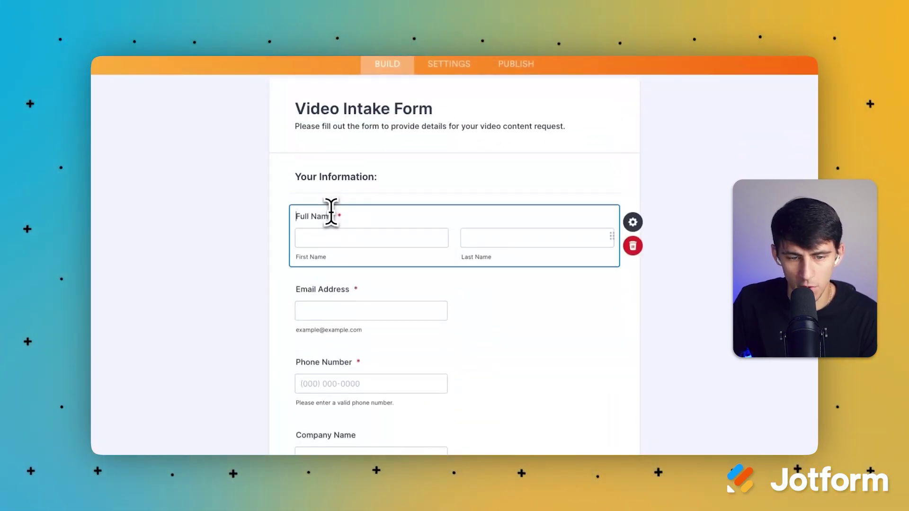
pyautogui.scroll(-5, 331, 291)
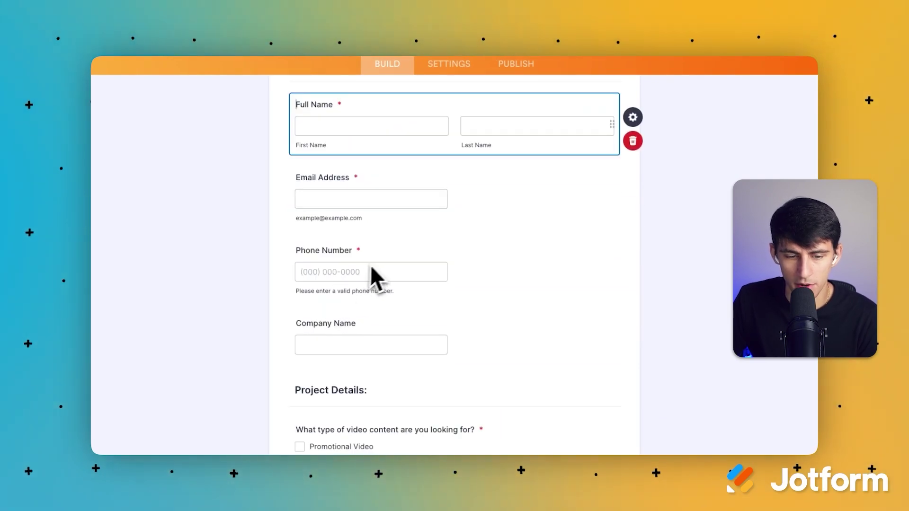
pyautogui.scroll(-1, 373, 272)
pyautogui.scroll(-2, 473, 298)
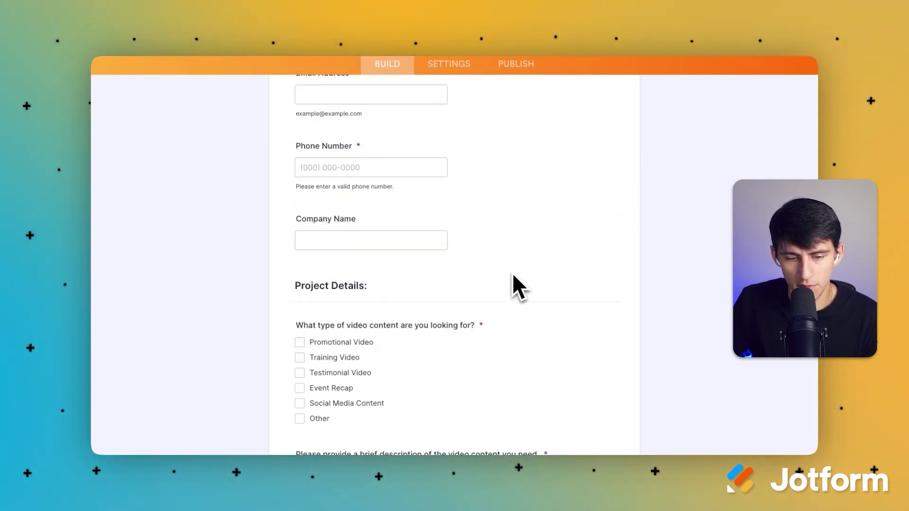
pyautogui.scroll(-1, 416, 328)
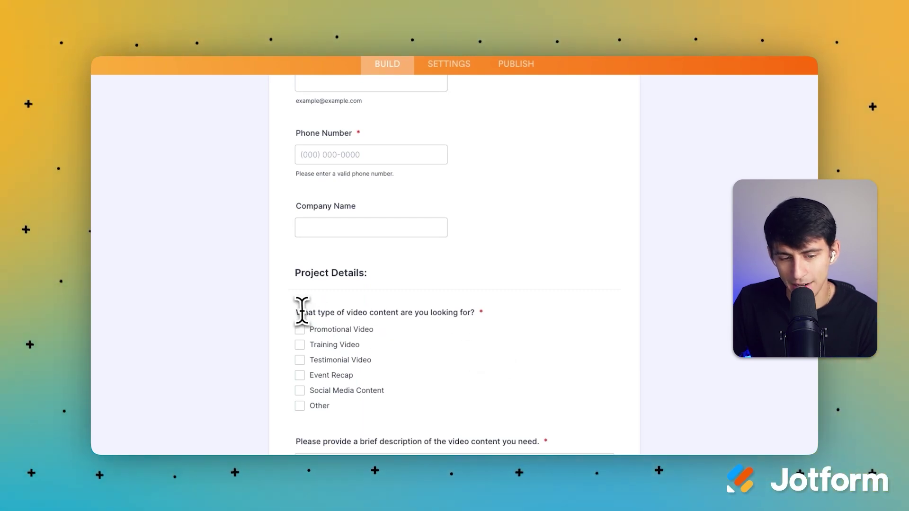
pyautogui.moveTo(299, 310); pyautogui.dragTo(481, 314)
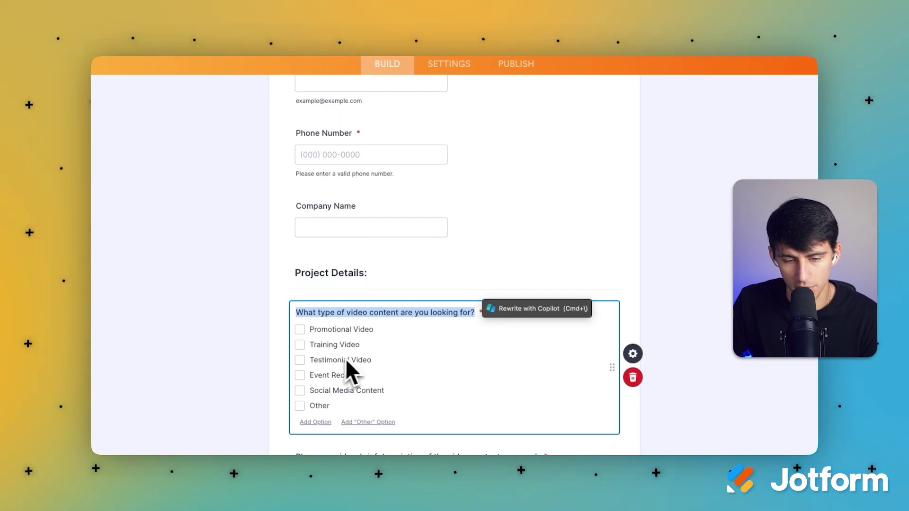
pyautogui.scroll(-3, 313, 378)
pyautogui.scroll(-1, 317, 392)
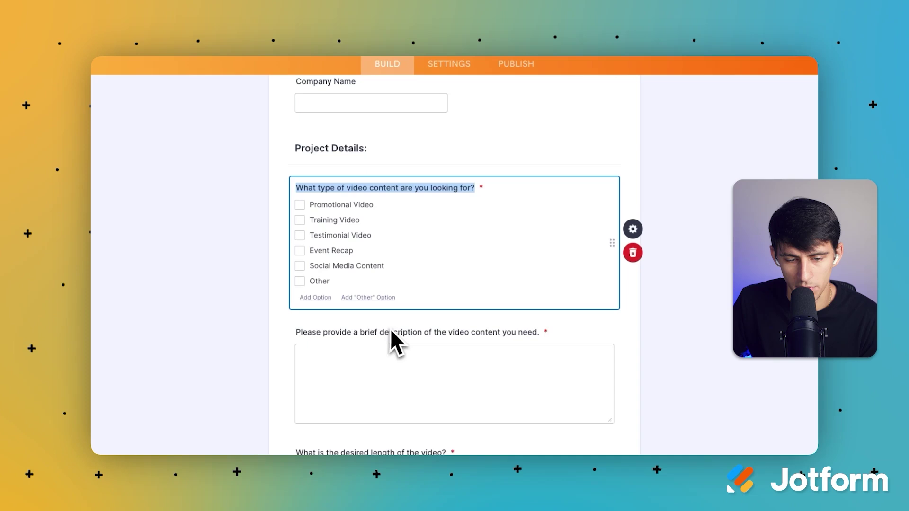
pyautogui.scroll(-1, 501, 336)
pyautogui.scroll(-8, 501, 334)
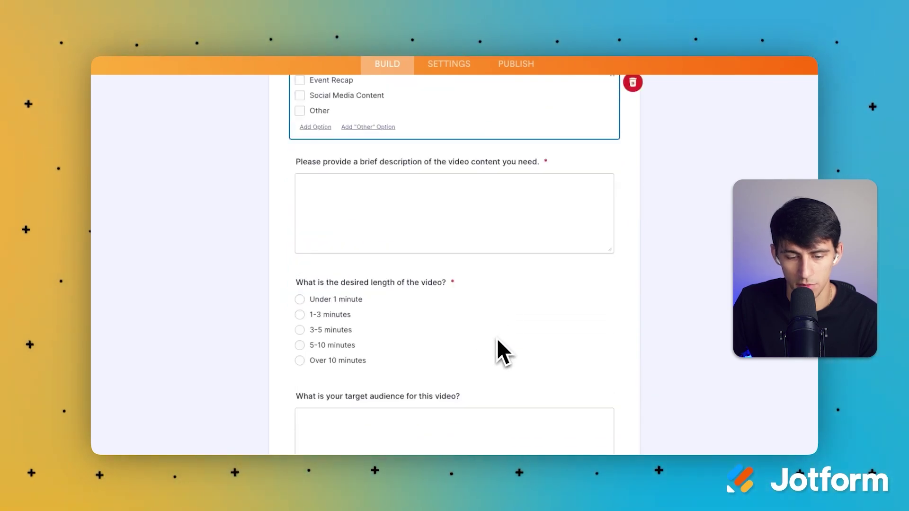
pyautogui.scroll(4, 426, 314)
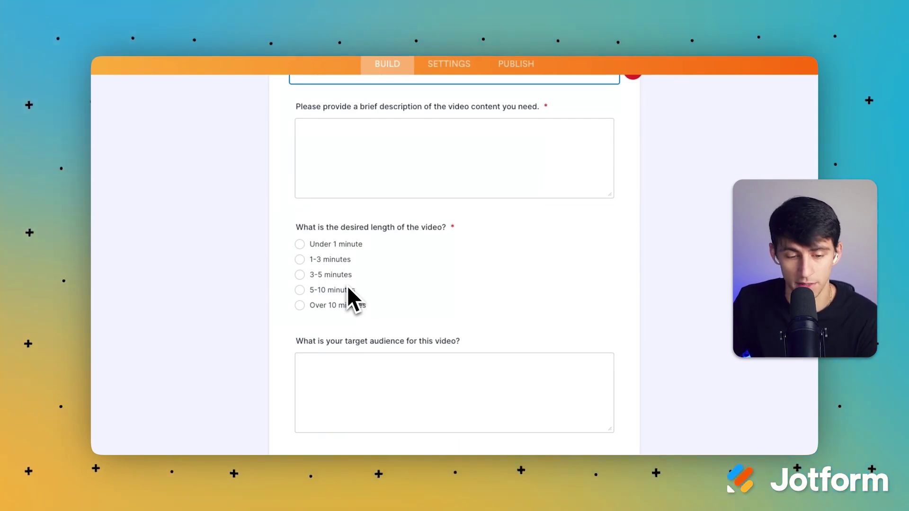
pyautogui.scroll(-1, 501, 242)
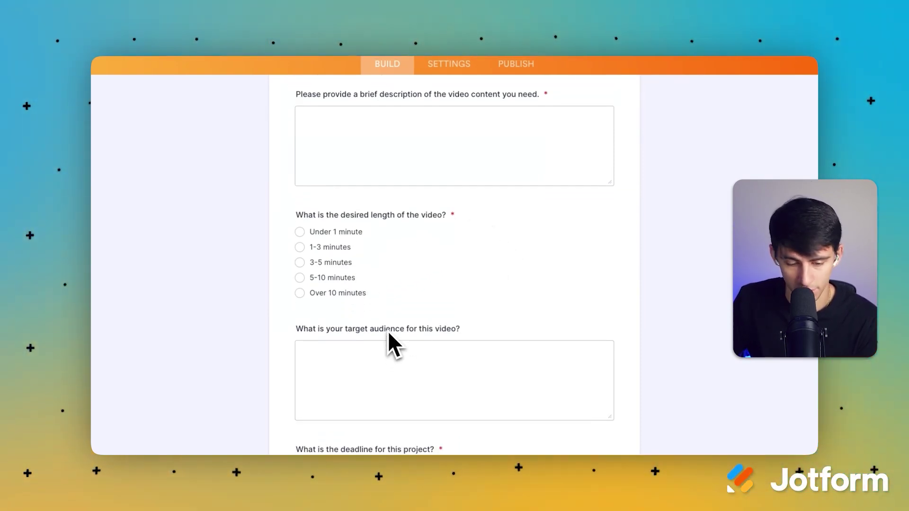
pyautogui.scroll(-5, 387, 334)
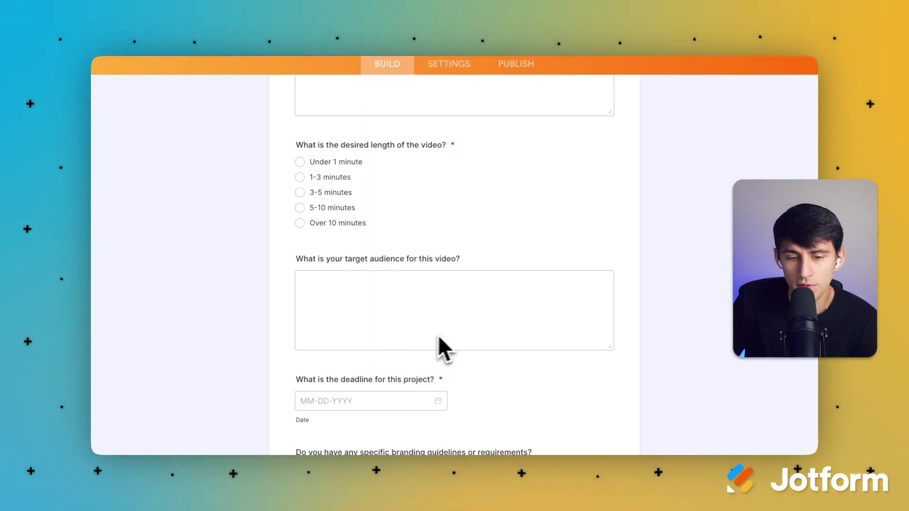
pyautogui.click(379, 371)
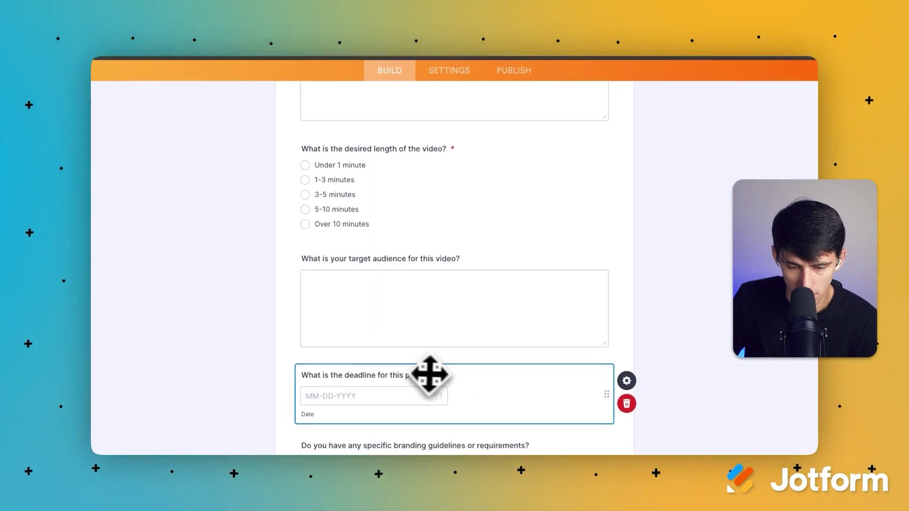
# Open the deadline field's properties and scroll down to the file upload question
pyautogui.click(619, 376)
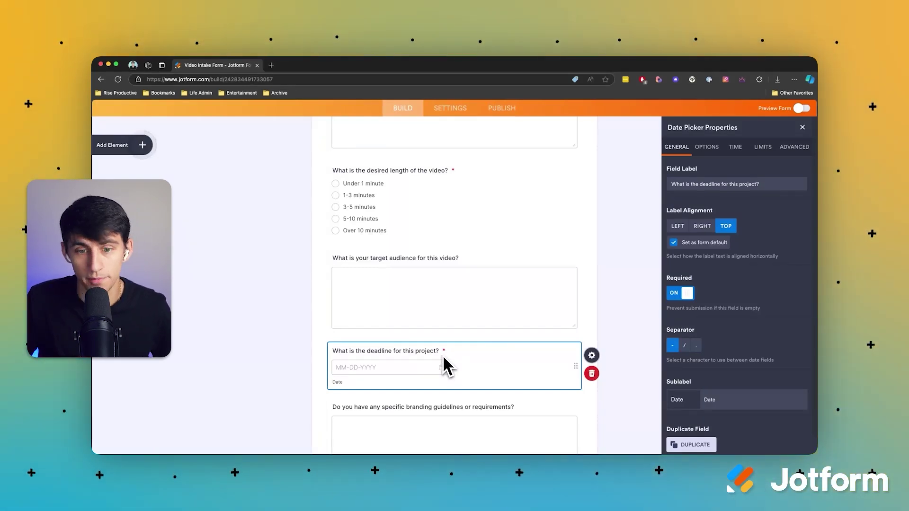
pyautogui.scroll(-1, 442, 355)
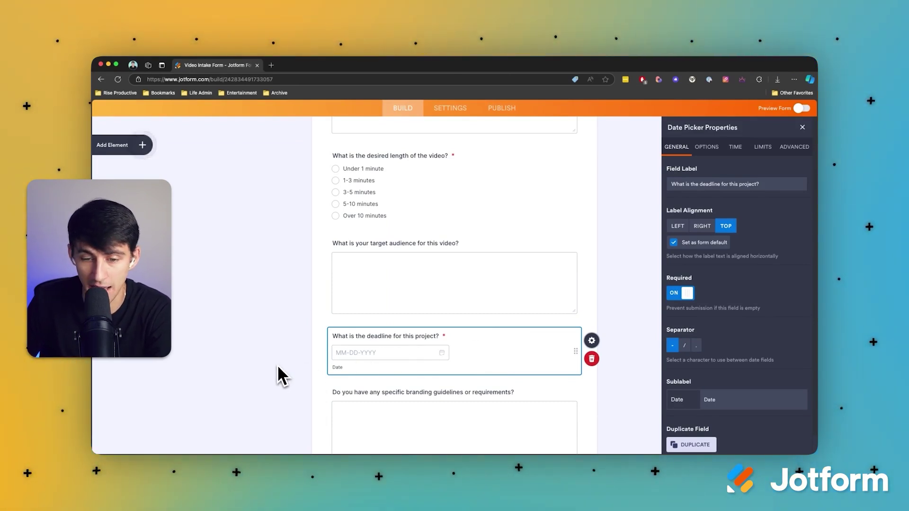
pyautogui.scroll(-1, 517, 339)
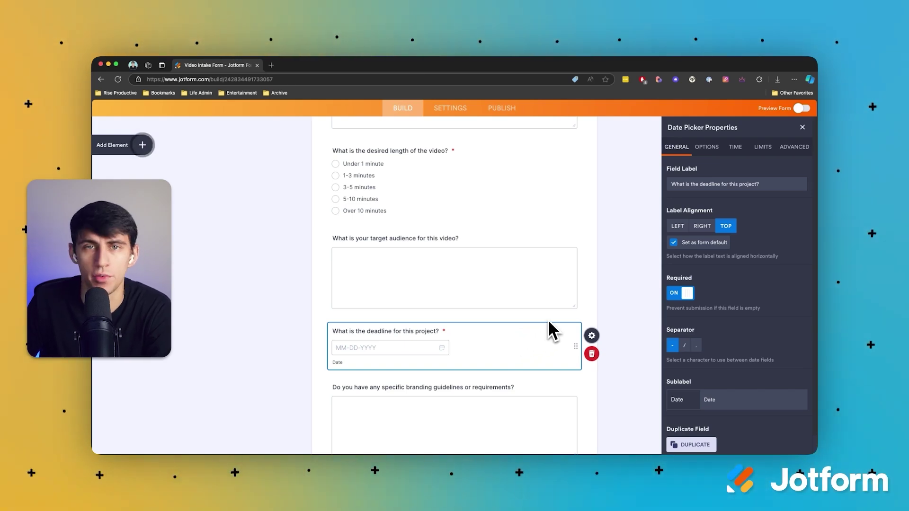
pyautogui.scroll(-3, 484, 292)
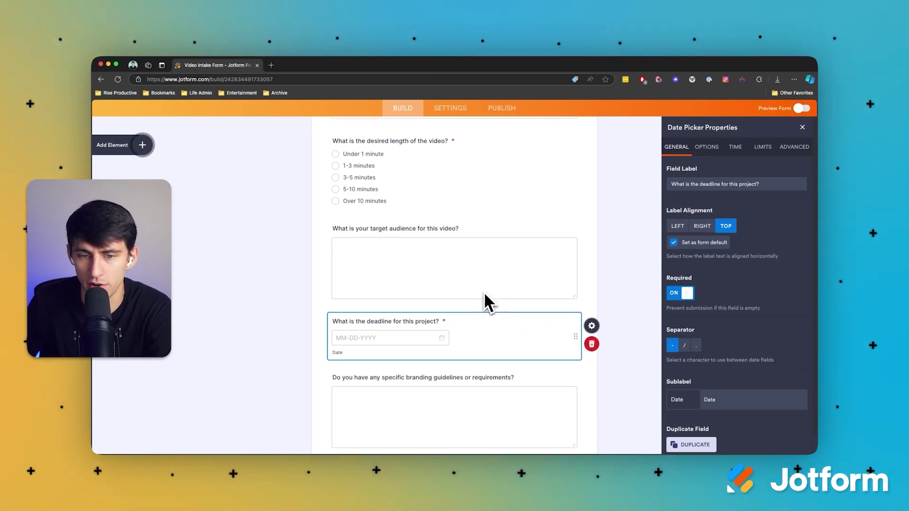
pyautogui.scroll(-4, 482, 294)
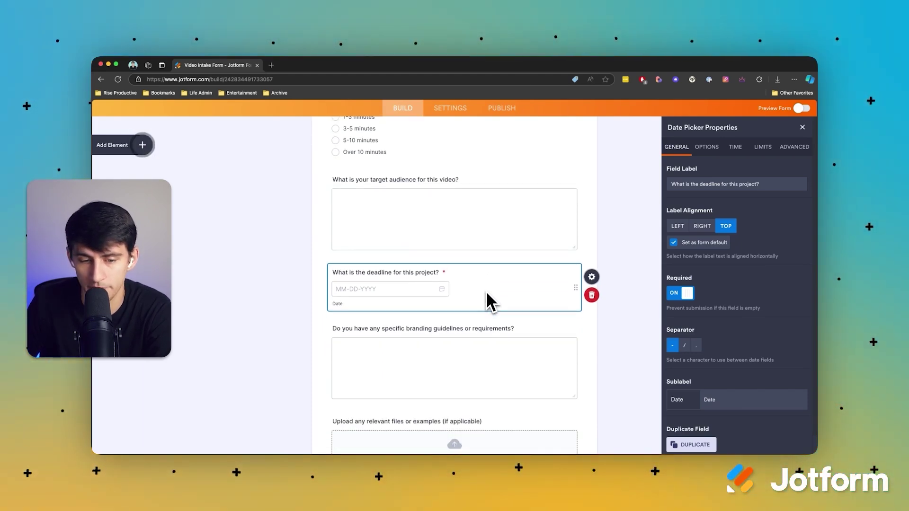
pyautogui.scroll(-2, 485, 291)
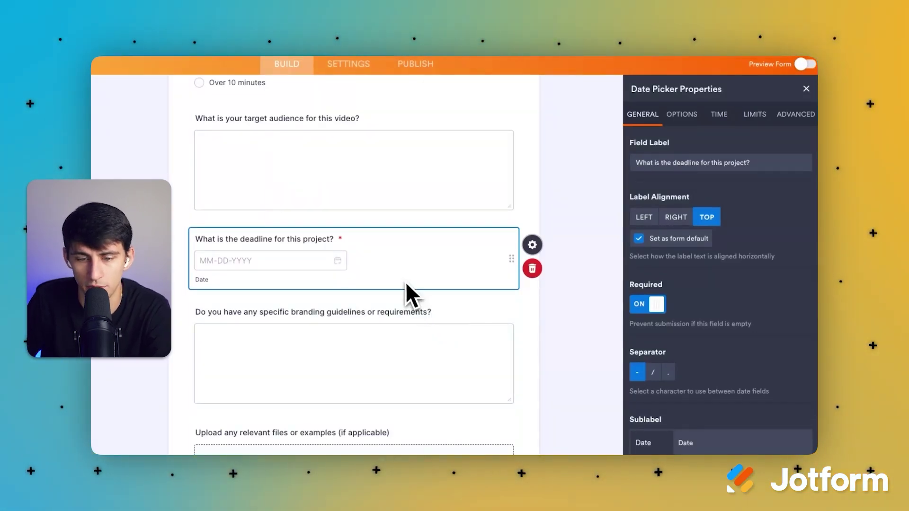
pyautogui.scroll(-2, 405, 279)
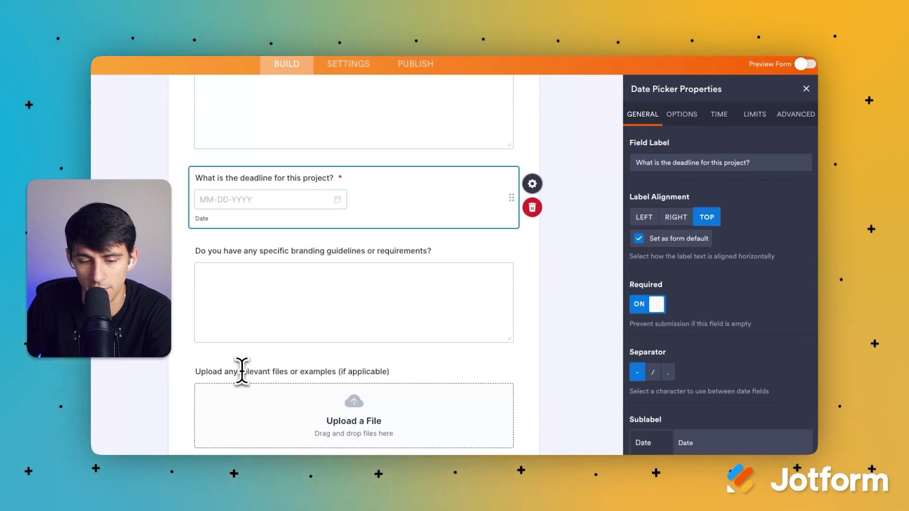
pyautogui.moveTo(240, 372); pyautogui.dragTo(397, 395)
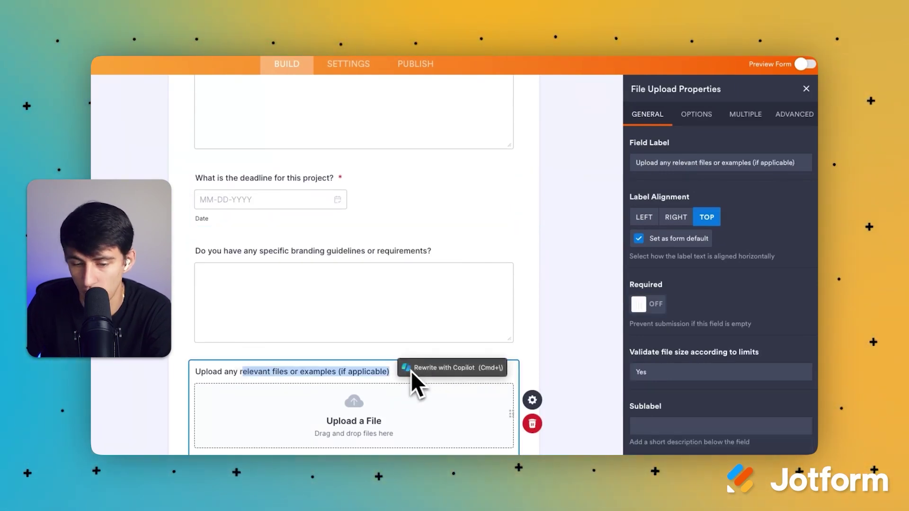
# Select the branding guidelines and Additional Notes questions, then close the Long Text Properties panel
pyautogui.click(328, 321)
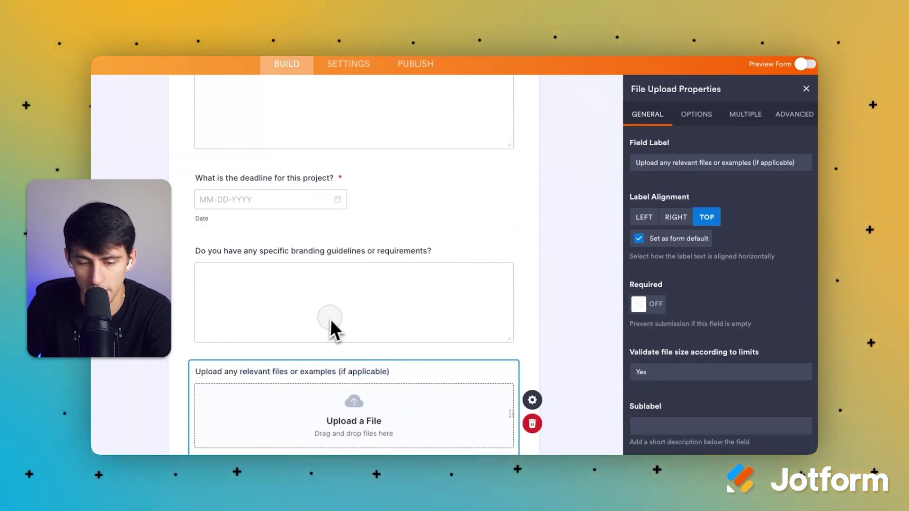
pyautogui.scroll(-3, 339, 331)
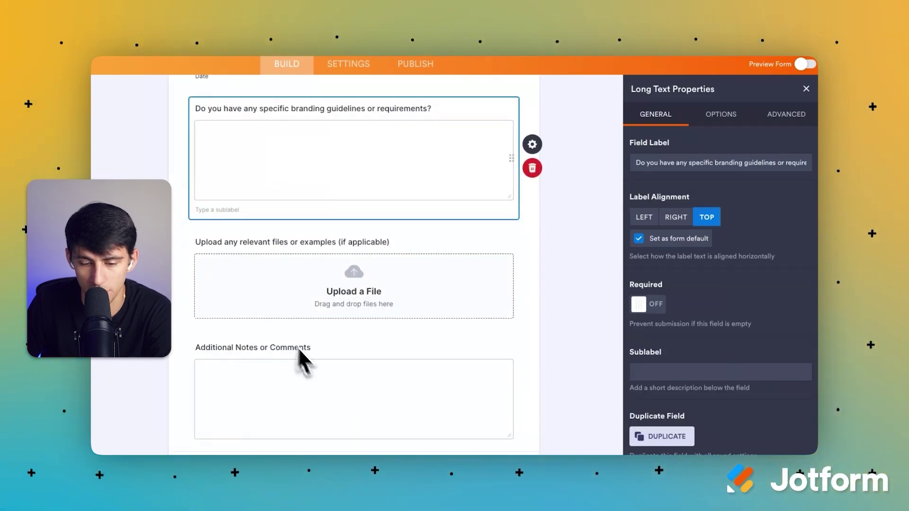
pyautogui.scroll(10, 323, 374)
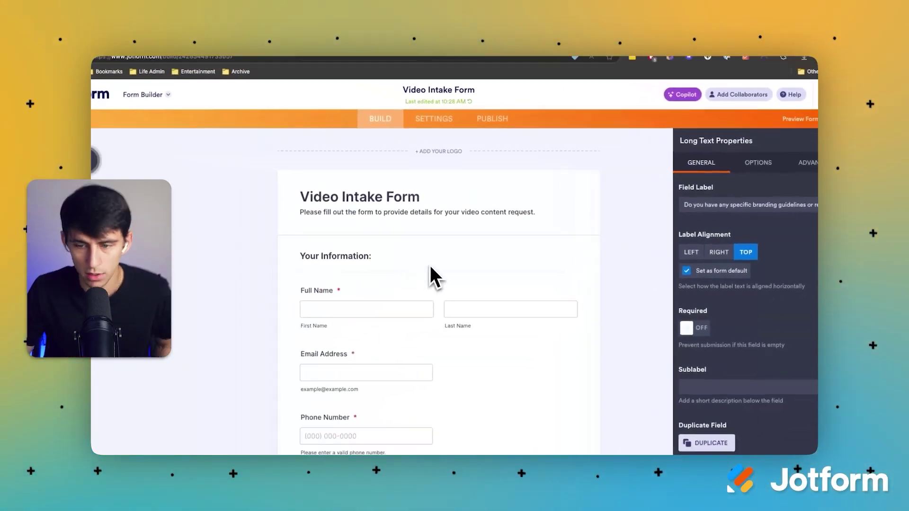
pyautogui.scroll(-15, 445, 270)
pyautogui.scroll(5, 459, 264)
pyautogui.scroll(-5, 450, 279)
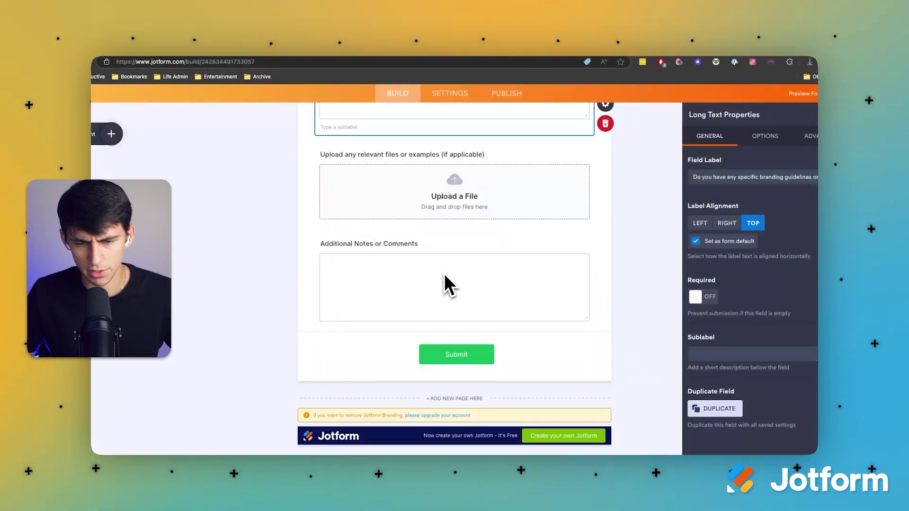
pyautogui.click(442, 302)
pyautogui.scroll(5, 481, 237)
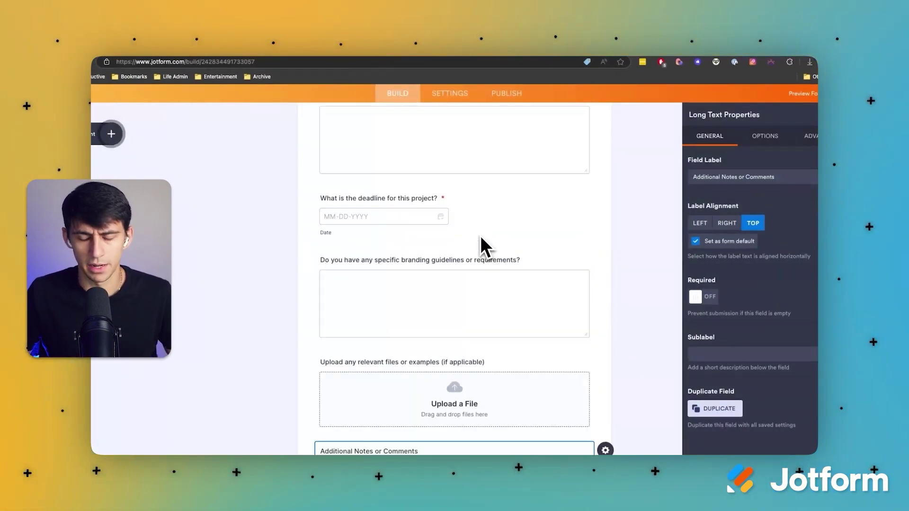
pyautogui.scroll(10, 520, 241)
pyautogui.scroll(-15, 557, 246)
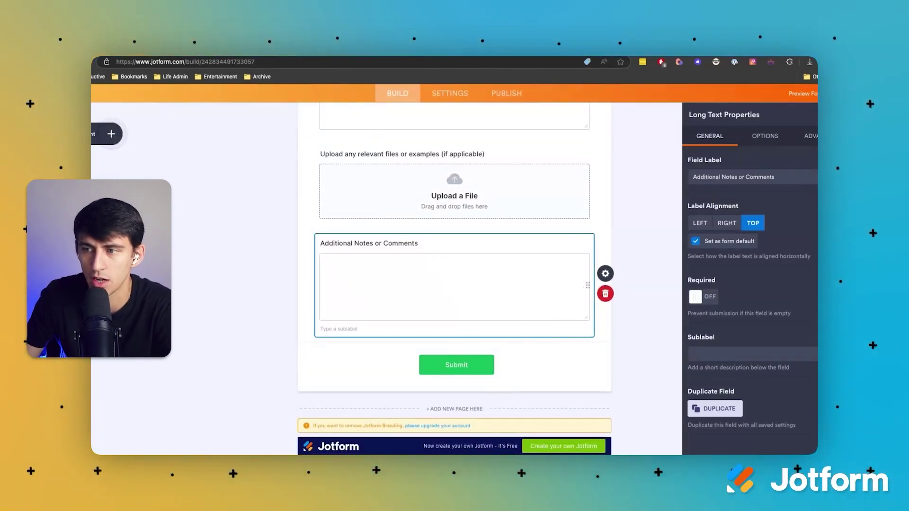
pyautogui.click(605, 273)
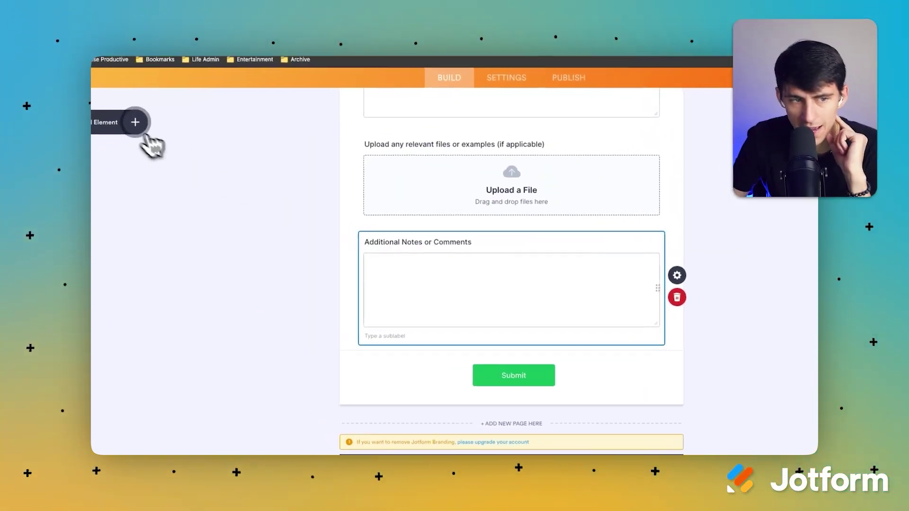
pyautogui.click(142, 133)
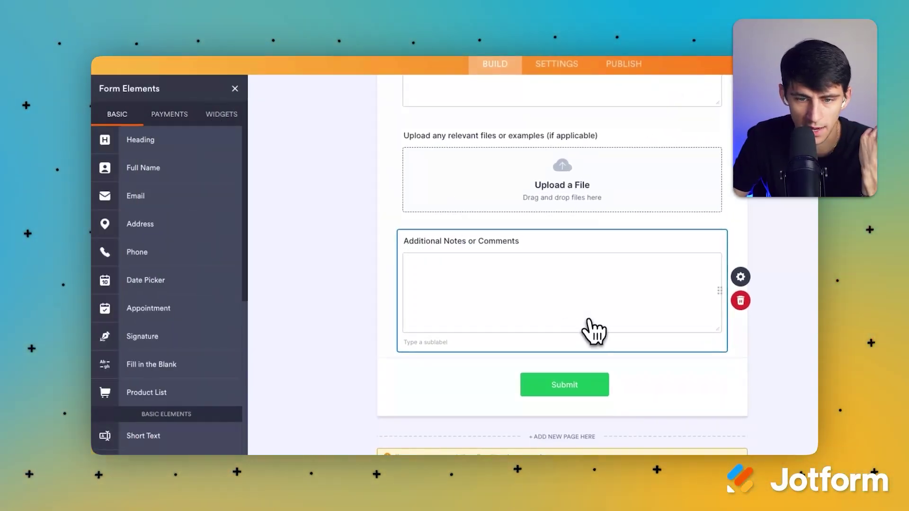
# Add a Long Text question 'What is the Brand voice and tone for this video?' below the description
pyautogui.scroll(10, 571, 268)
pyautogui.click(580, 179)
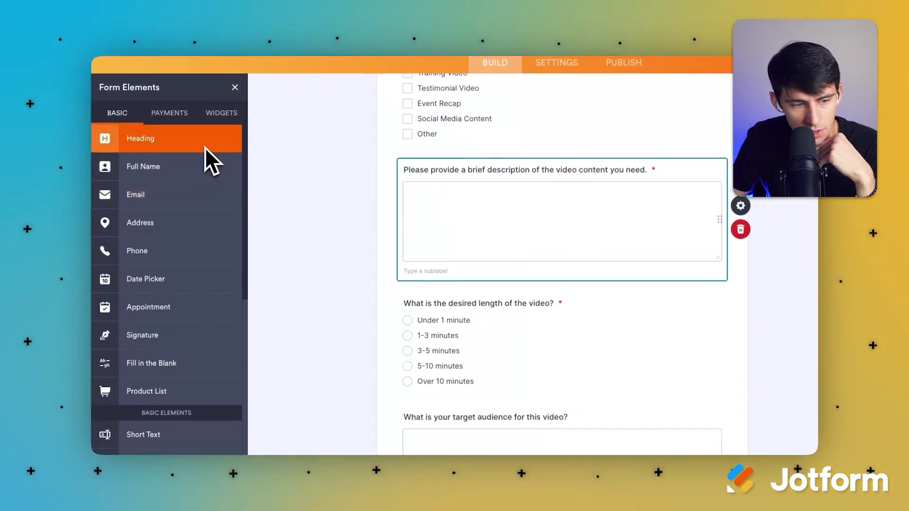
pyautogui.scroll(-2, 223, 250)
pyautogui.moveTo(194, 395); pyautogui.dragTo(532, 255)
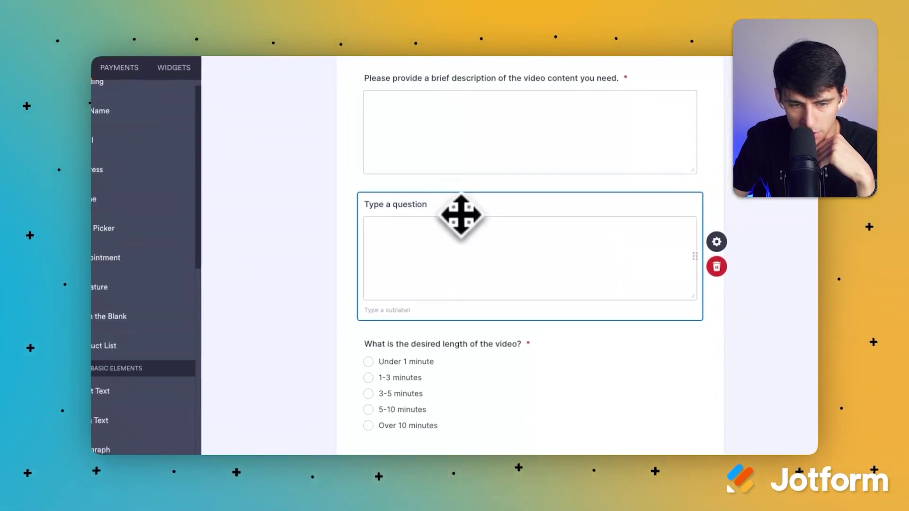
pyautogui.click(331, 245)
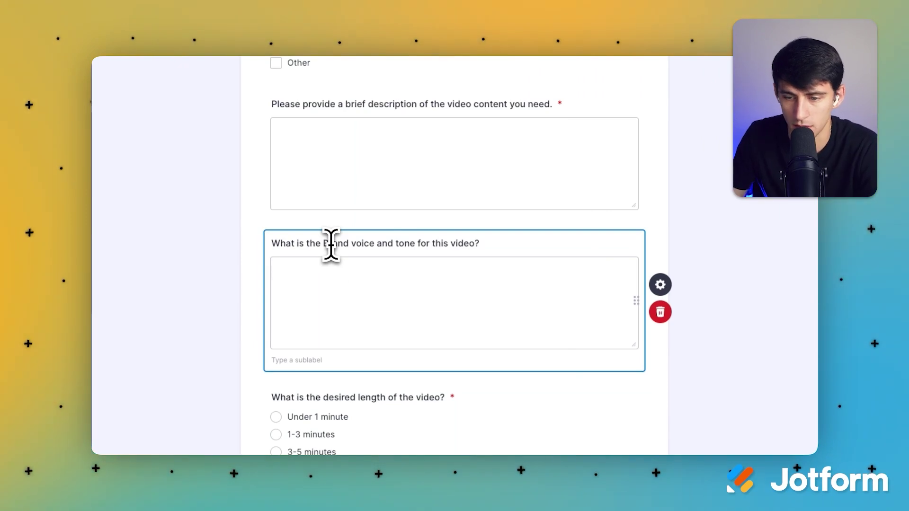
# Make the brand voice question required with sublabel 'Serious, playful, etc'
pyautogui.click(659, 285)
pyautogui.click(643, 306)
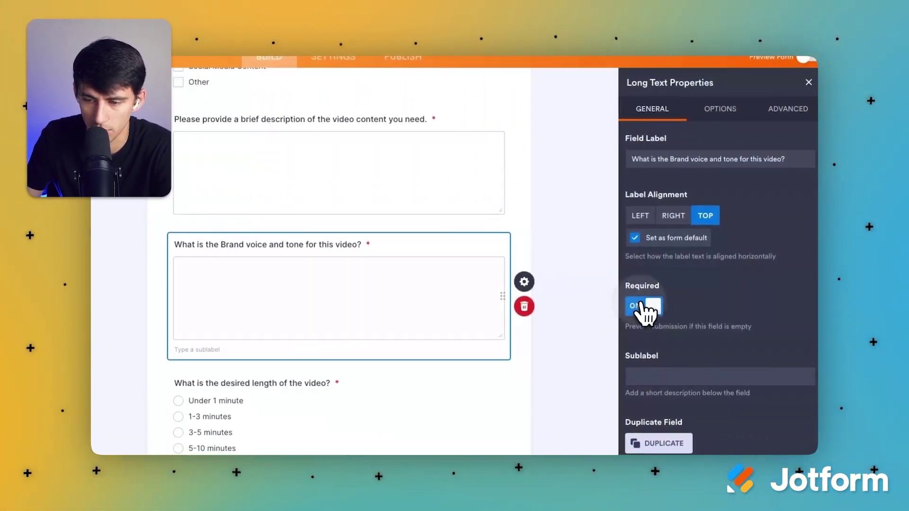
pyautogui.click(703, 374)
pyautogui.write('Serious, playful, etc')
pyautogui.press('Escape')
pyautogui.scroll(-5, 440, 353)
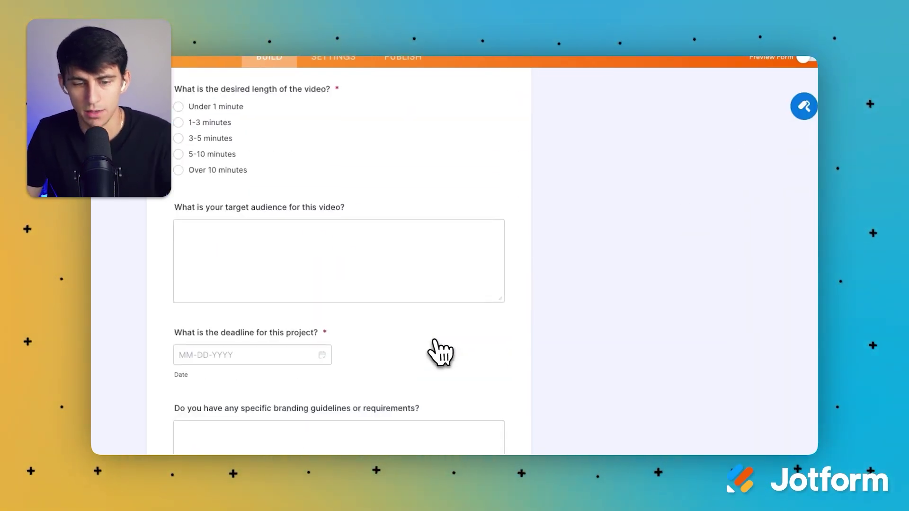
pyautogui.scroll(-10, 440, 352)
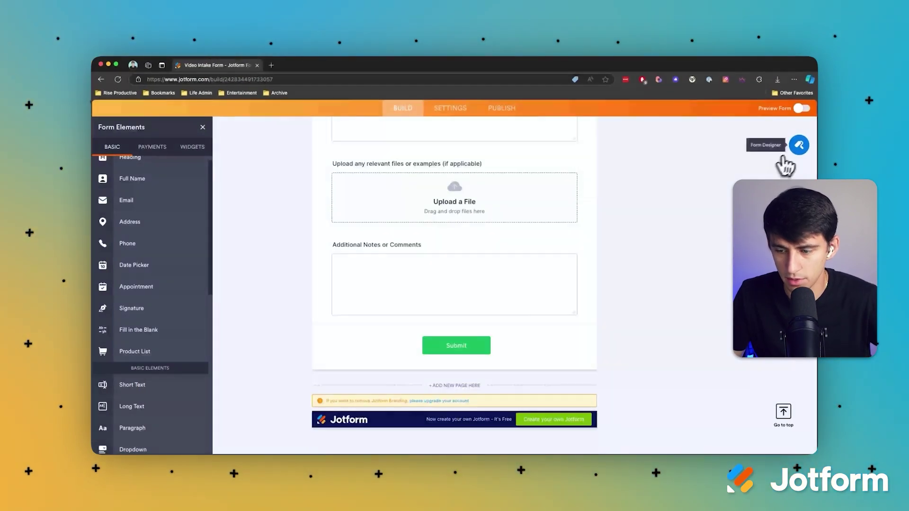
# Publish the form and sign in with a Google account
pyautogui.click(501, 108)
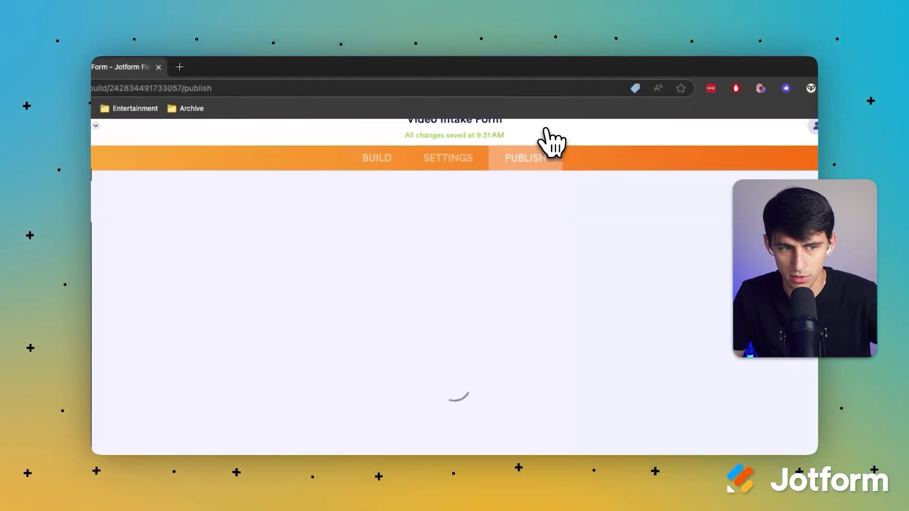
pyautogui.click(232, 303)
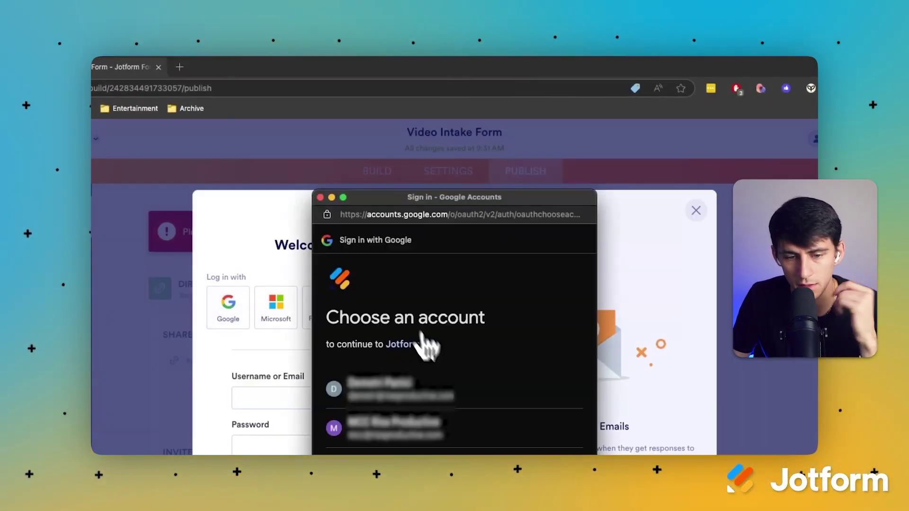
pyautogui.click(432, 427)
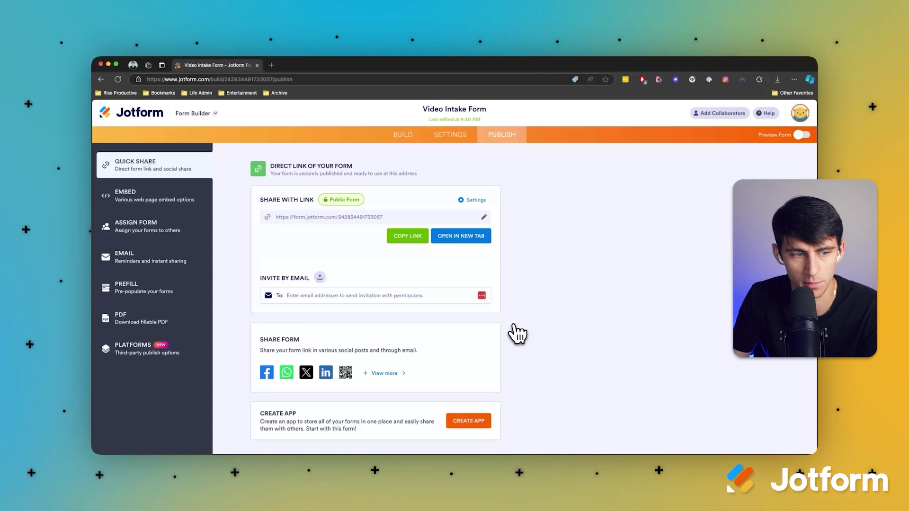
pyautogui.click(402, 136)
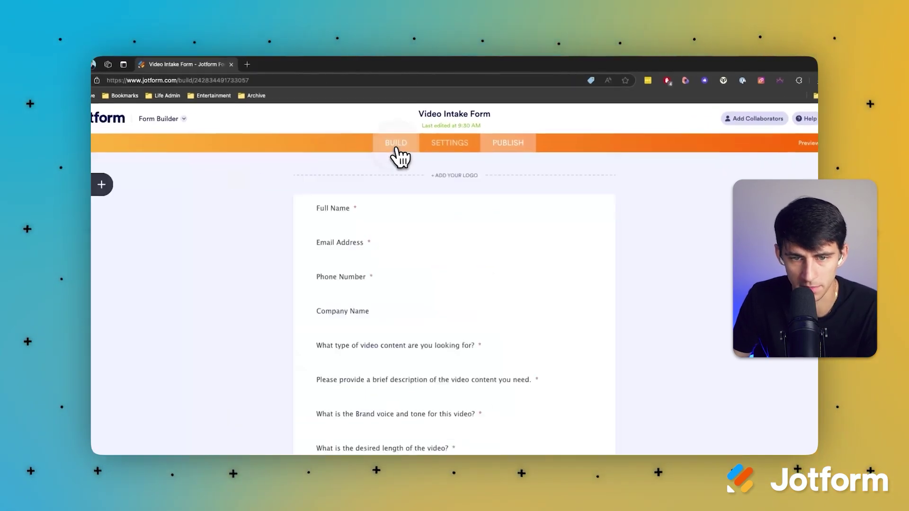
# Copy the form's public link and load it in a new browser tab
pyautogui.scroll(-15, 530, 392)
pyautogui.scroll(15, 507, 371)
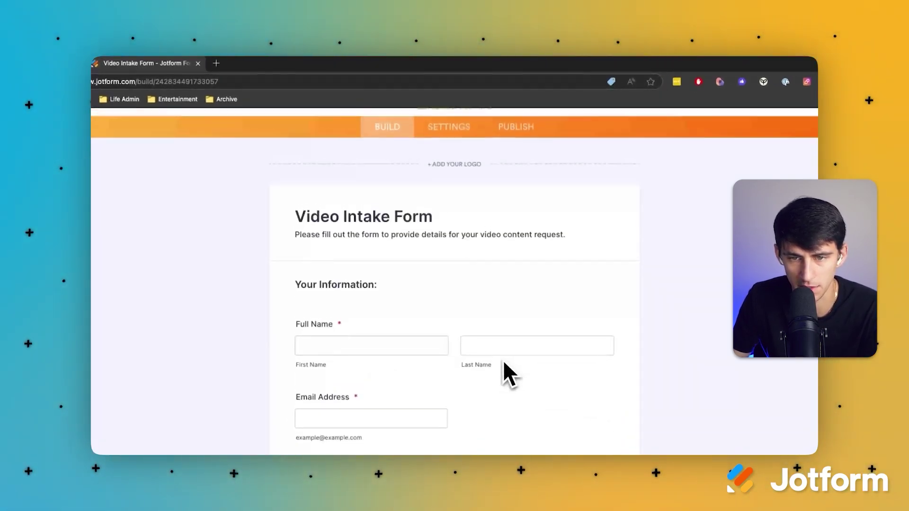
pyautogui.click(505, 156)
pyautogui.click(393, 285)
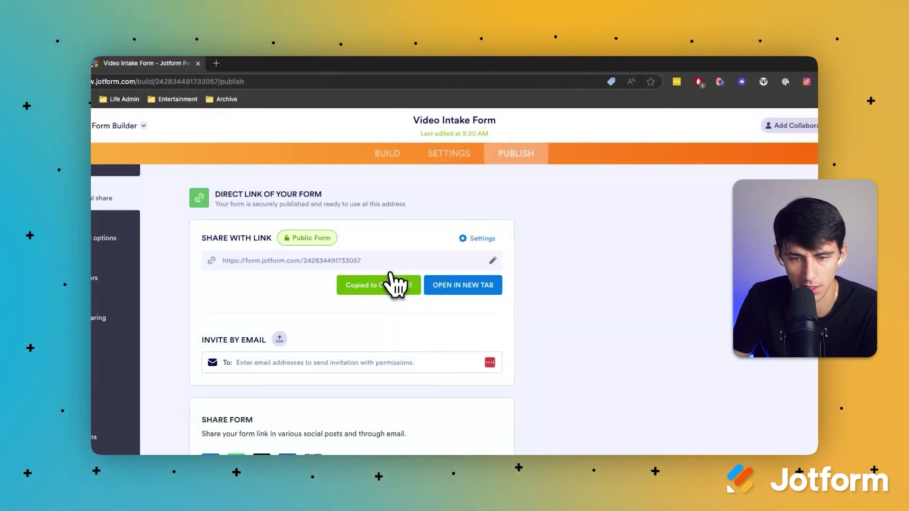
pyautogui.press('super+t')
pyautogui.press('super+v')
pyautogui.press('Return')
# Open the live form in another tab, then return to the Quick Share direct link
pyautogui.click(189, 63)
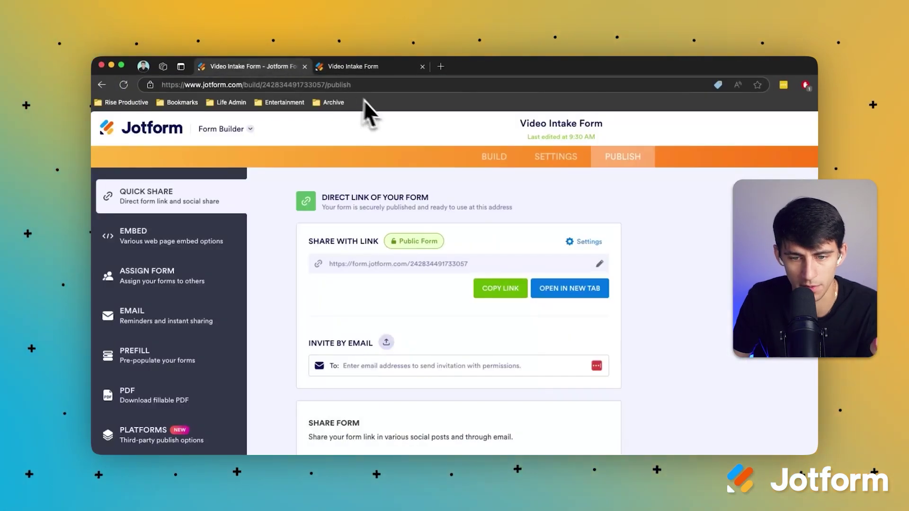
pyautogui.click(580, 289)
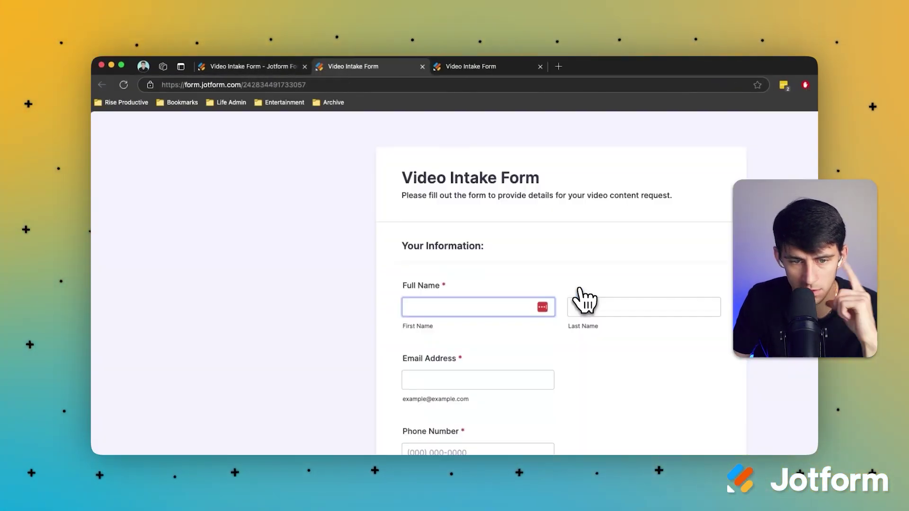
pyautogui.scroll(-15, 585, 300)
pyautogui.scroll(-6, 529, 294)
pyautogui.scroll(20, 521, 298)
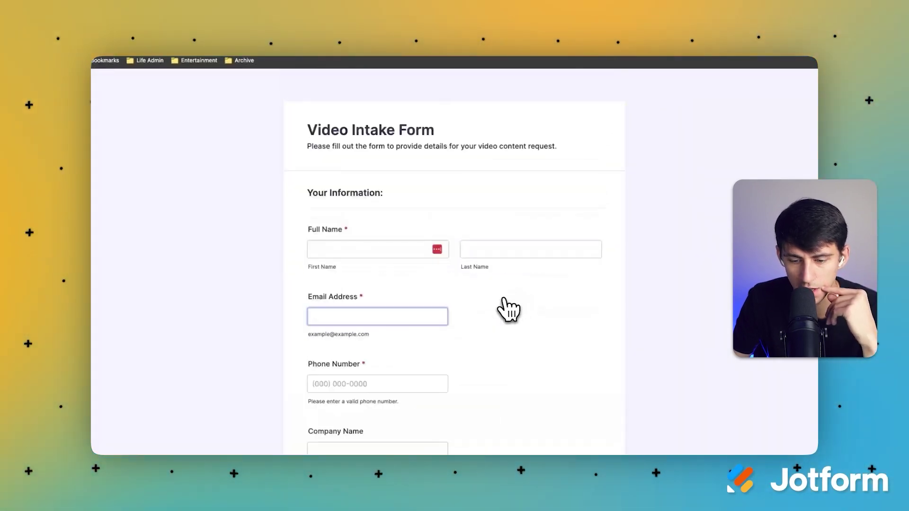
pyautogui.click(249, 67)
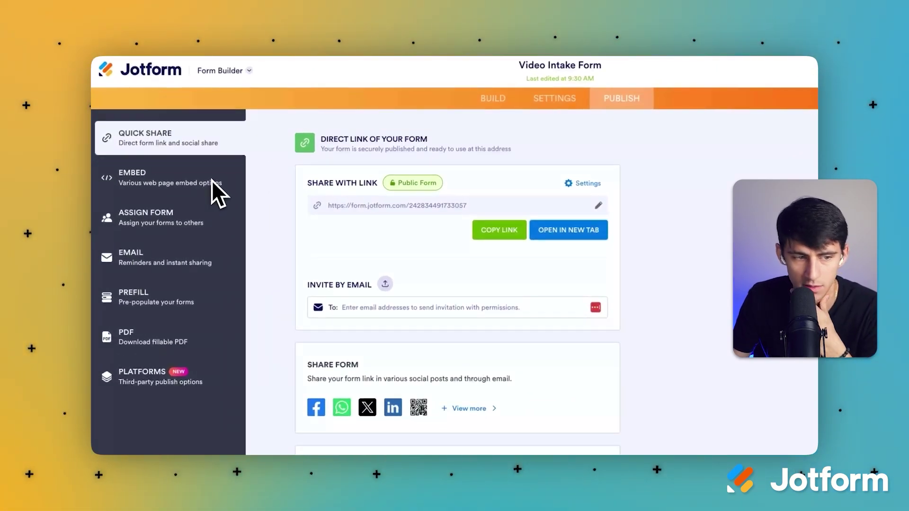
pyautogui.click(190, 305)
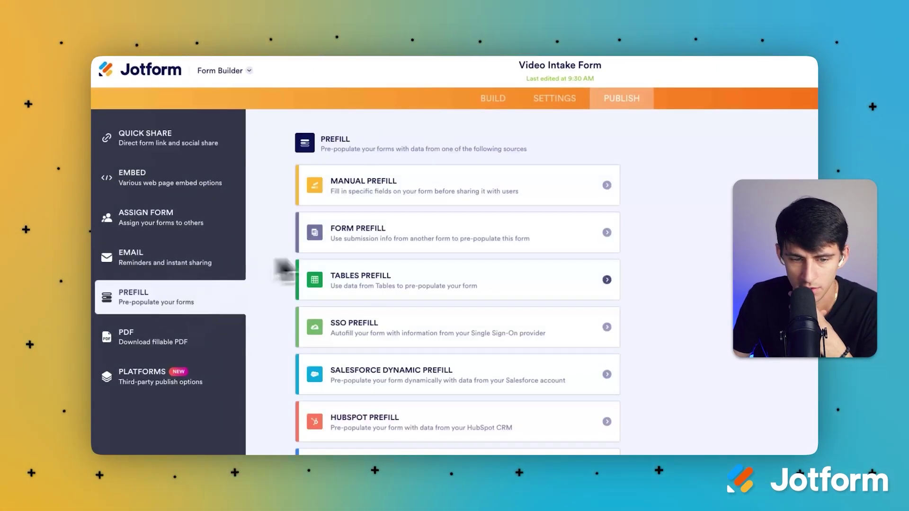
pyautogui.click(195, 145)
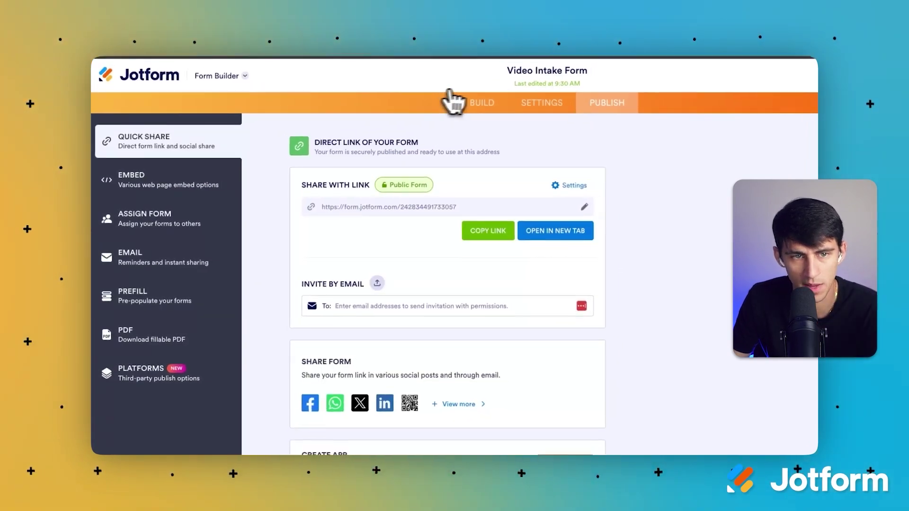
pyautogui.moveTo(360, 445)
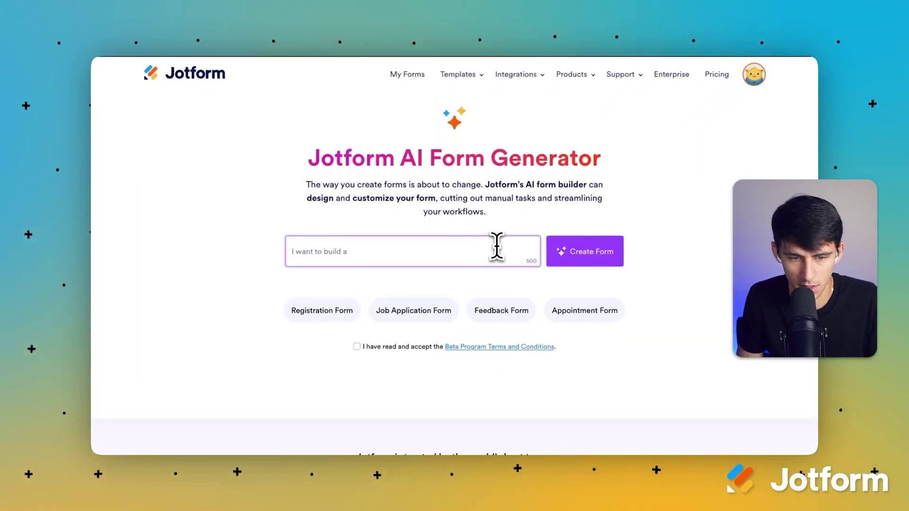
# Describe a help video request form with talking-point counts and long-text explanations, and generate it
pyautogui.write('I w')
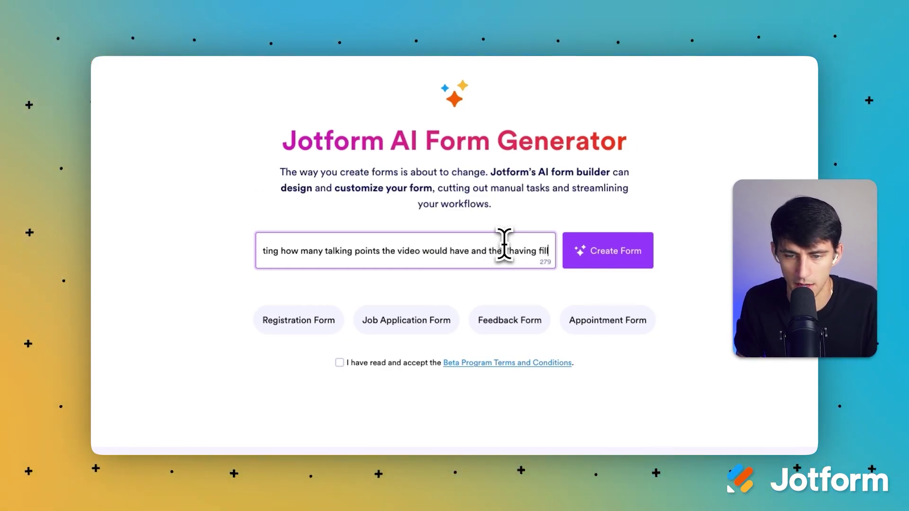
pyautogui.write('t portions for those talking point titles and explana')
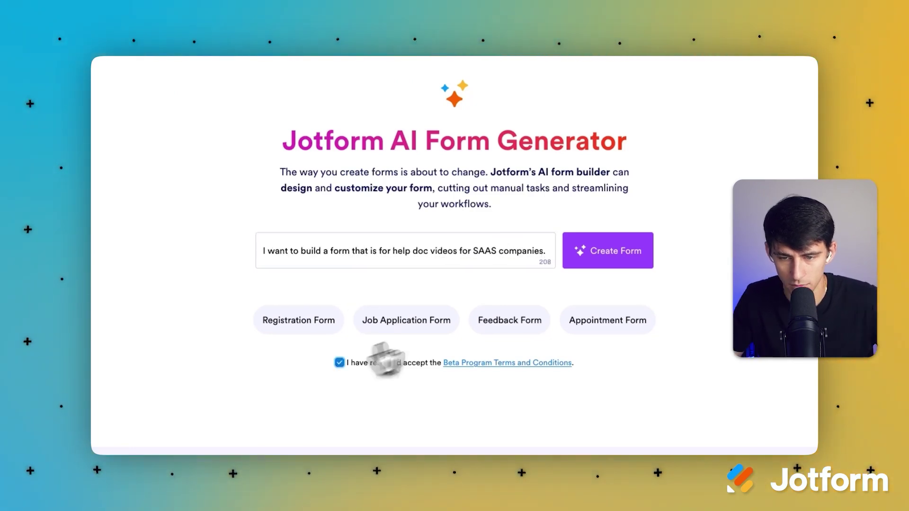
pyautogui.click(616, 252)
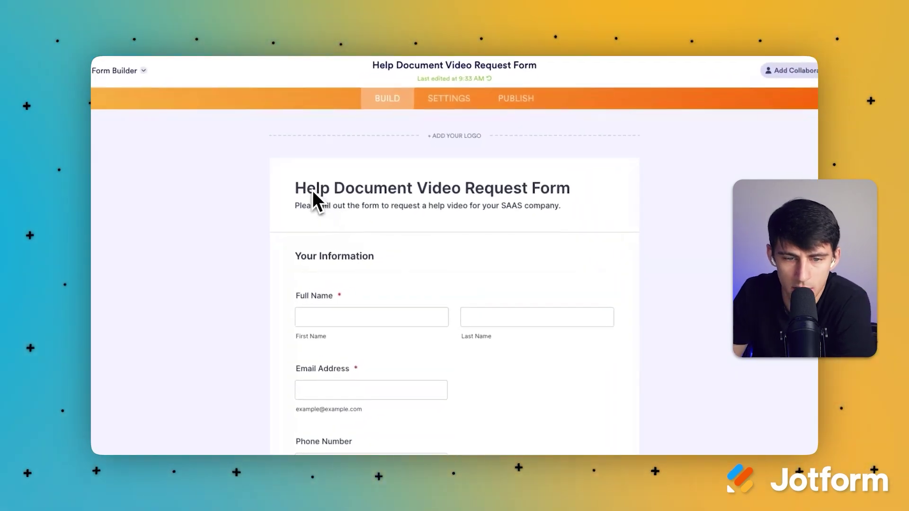
pyautogui.click(444, 190)
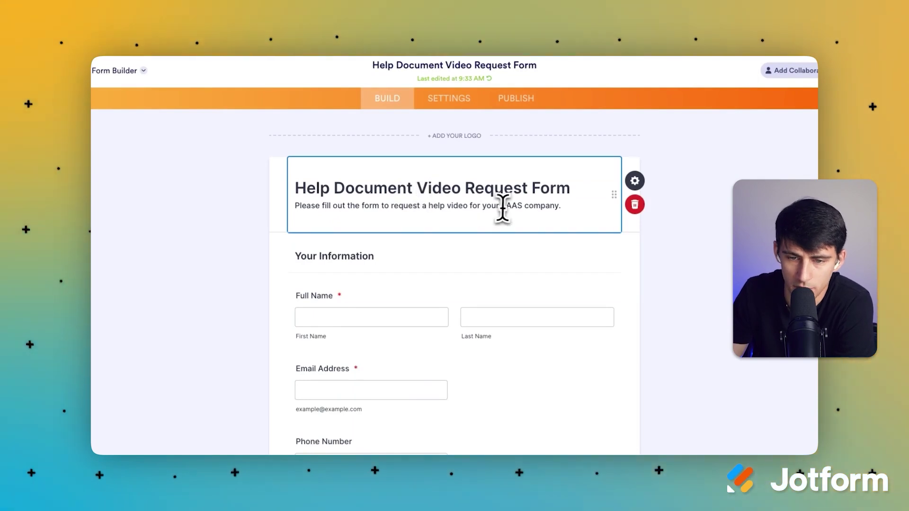
pyautogui.click(568, 208)
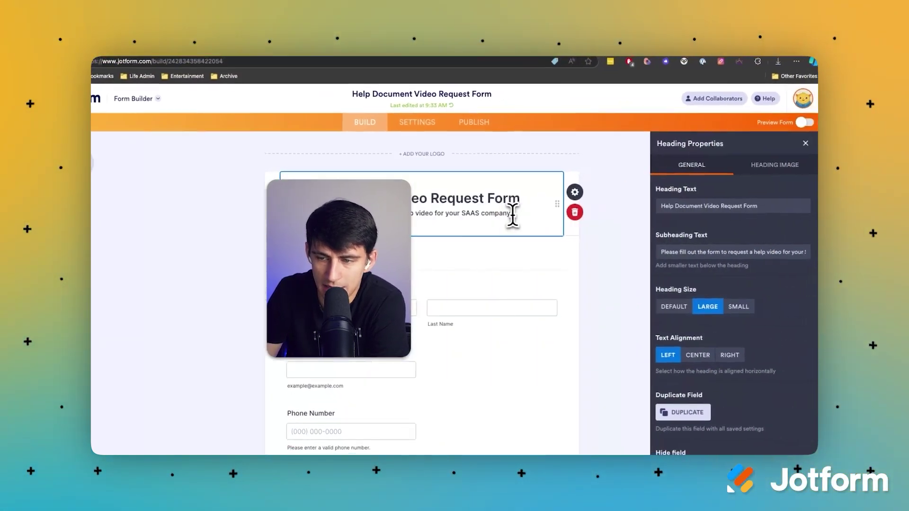
pyautogui.click(804, 144)
pyautogui.scroll(-15, 506, 331)
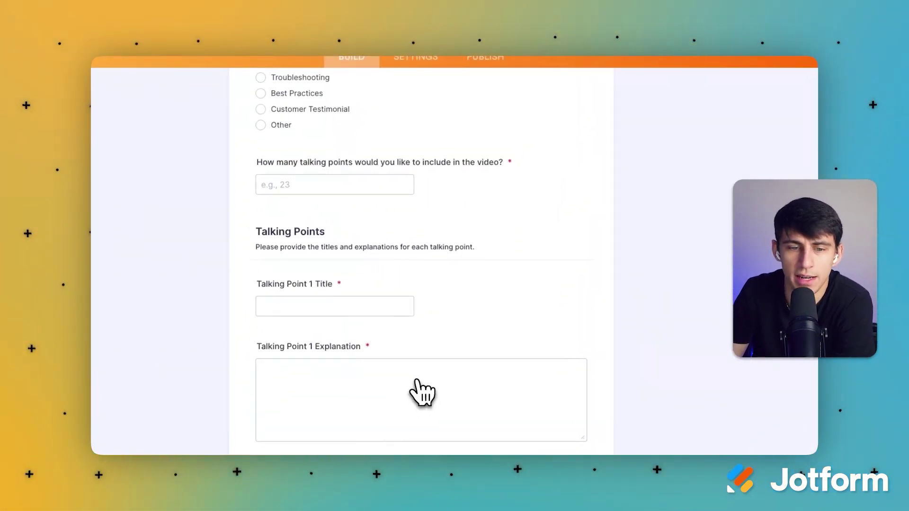
pyautogui.click(345, 185)
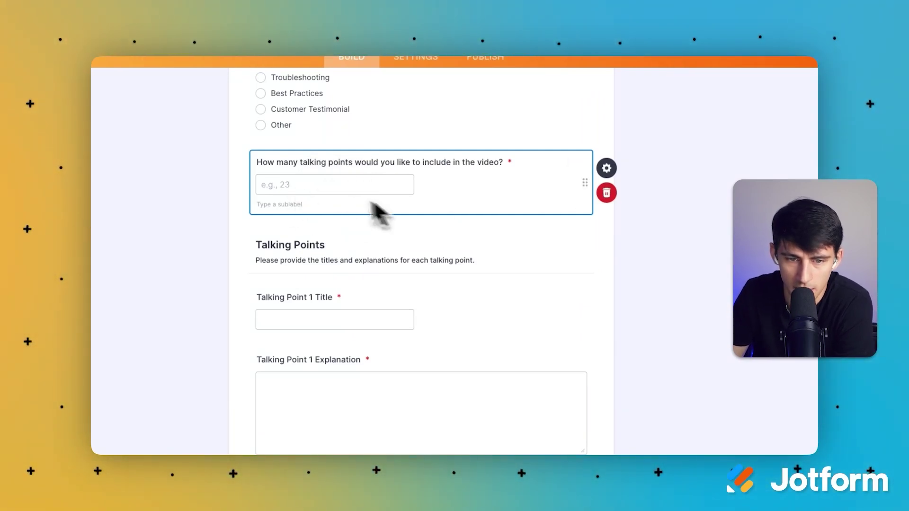
pyautogui.scroll(-2, 324, 219)
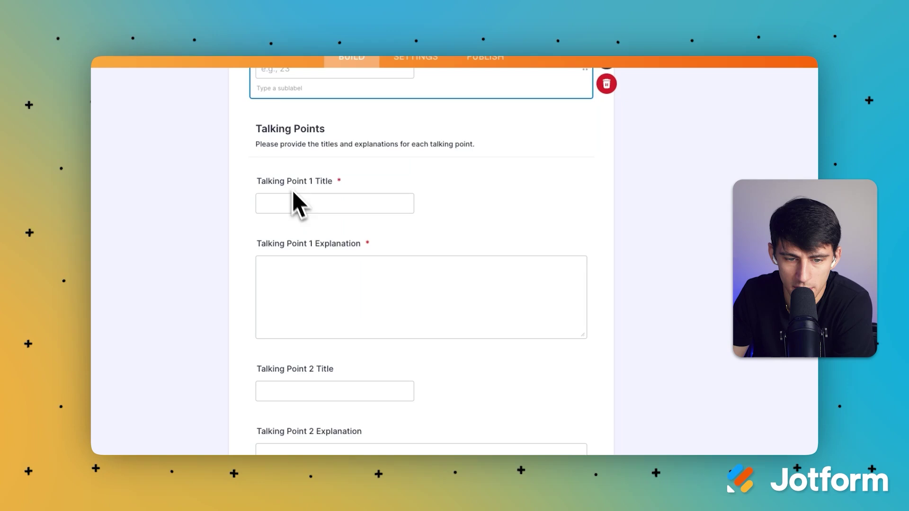
pyautogui.scroll(-2, 326, 265)
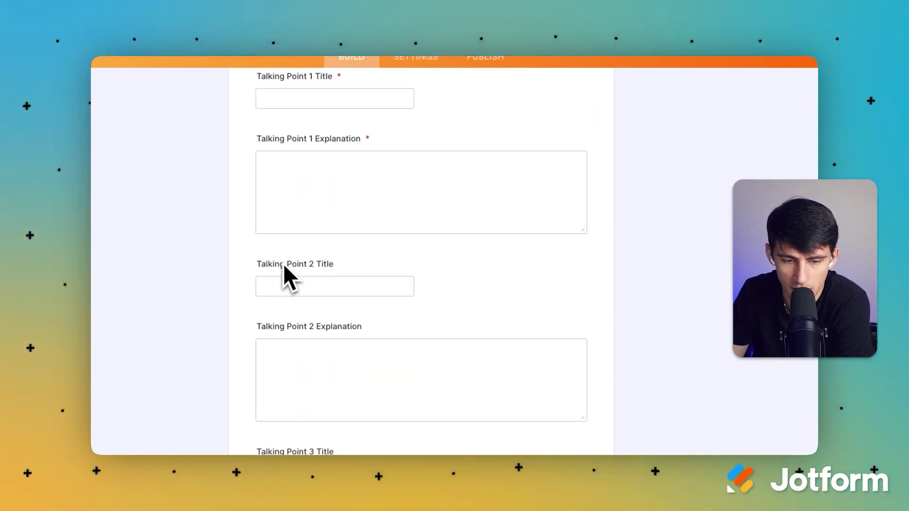
pyautogui.scroll(-2, 283, 268)
pyautogui.scroll(-1, 336, 218)
pyautogui.scroll(-10, 340, 213)
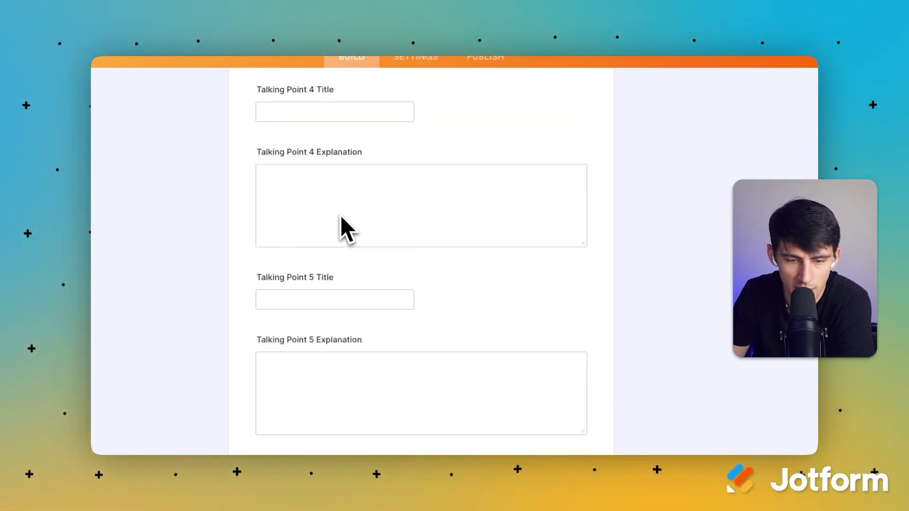
pyautogui.scroll(6, 456, 260)
pyautogui.scroll(8, 524, 269)
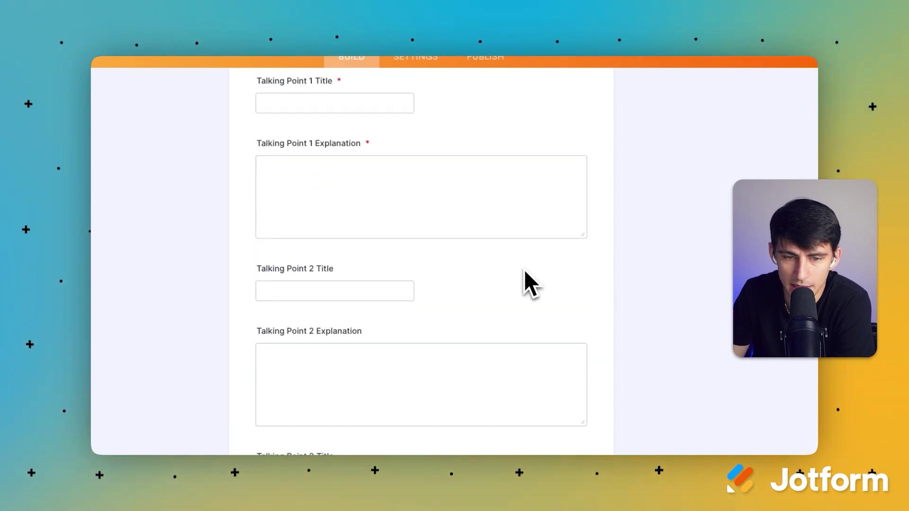
pyautogui.scroll(2, 524, 270)
pyautogui.click(349, 242)
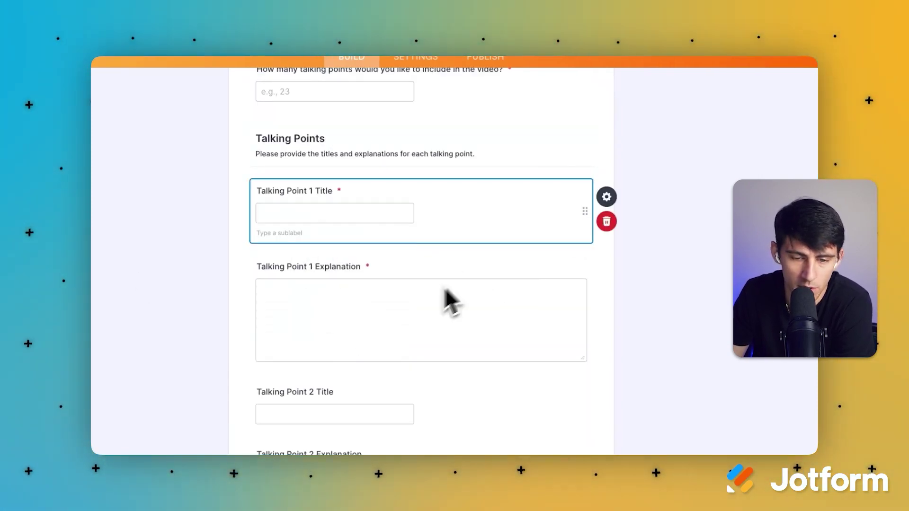
pyautogui.scroll(1, 443, 284)
pyautogui.scroll(-4, 443, 285)
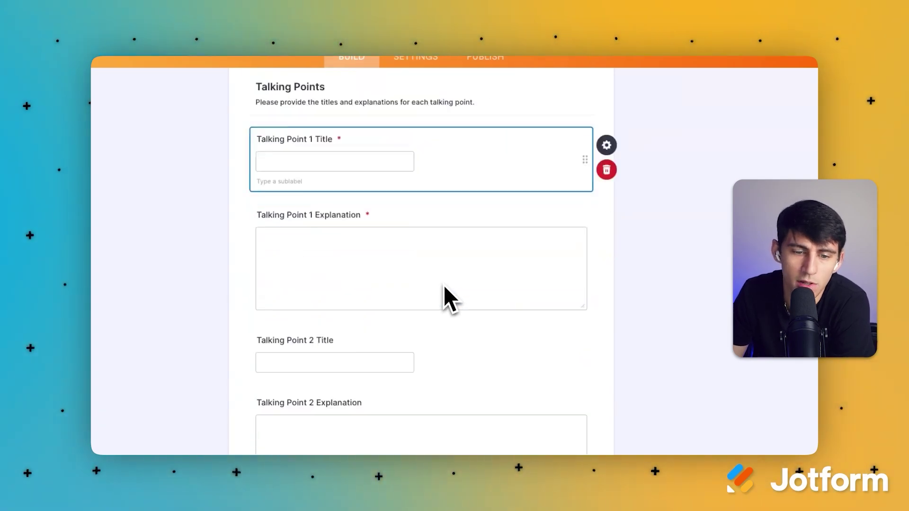
pyautogui.scroll(-1, 445, 289)
pyautogui.scroll(6, 443, 291)
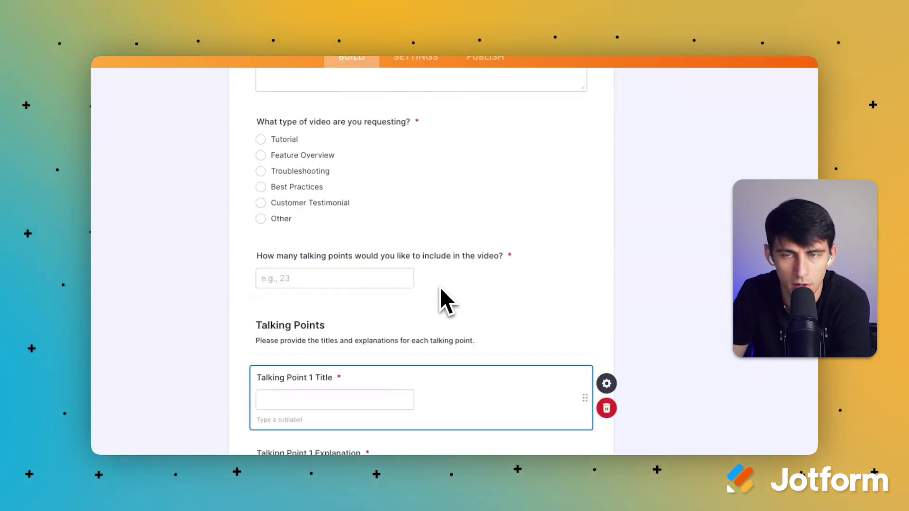
pyautogui.click(601, 132)
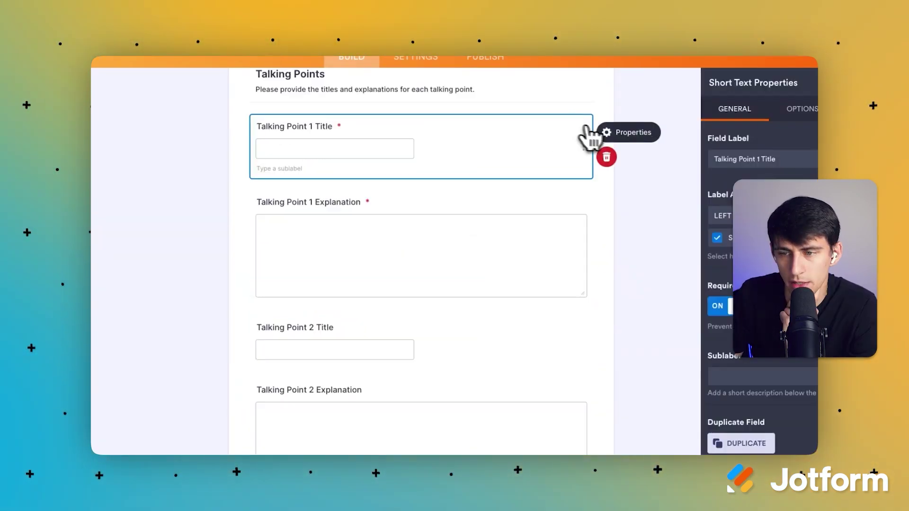
pyautogui.click(632, 133)
# Start a Show/Hide Field condition in Settings and browse its IF field list
pyautogui.click(416, 59)
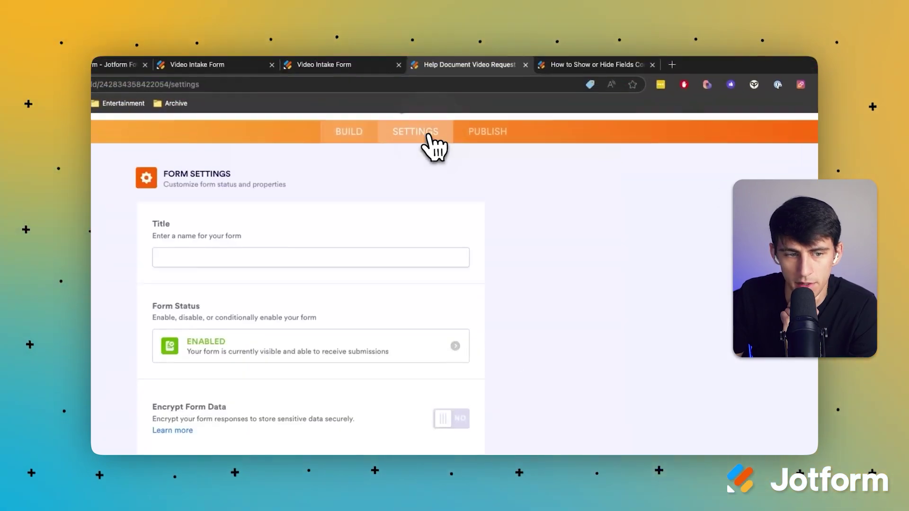
pyautogui.click(150, 265)
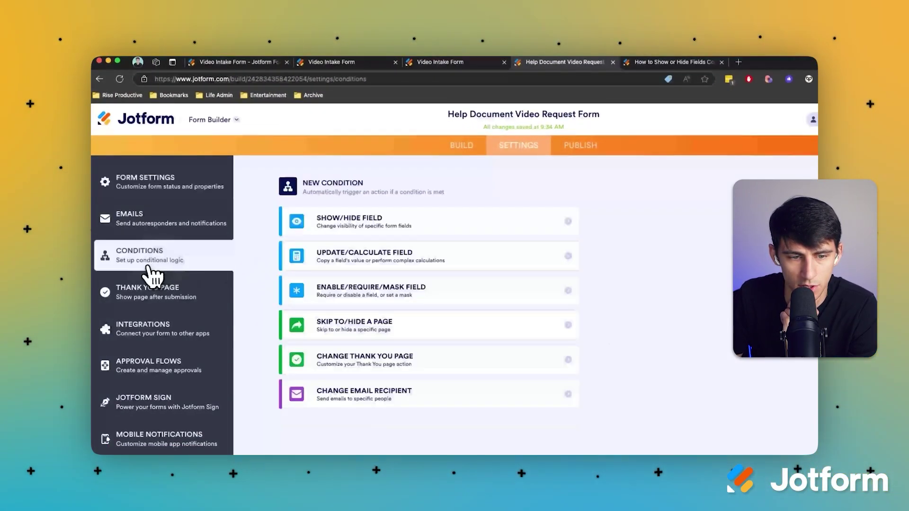
pyautogui.click(417, 227)
pyautogui.click(416, 226)
pyautogui.scroll(-3, 453, 313)
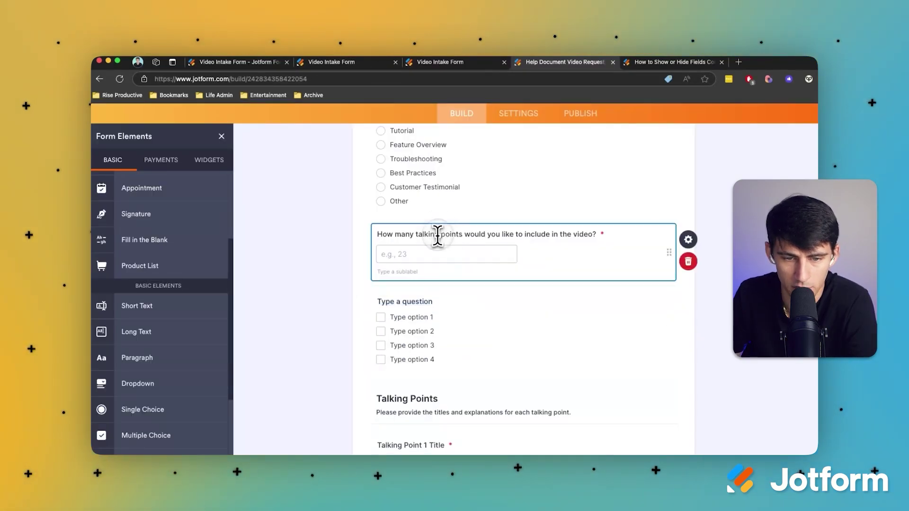
pyautogui.click(438, 235)
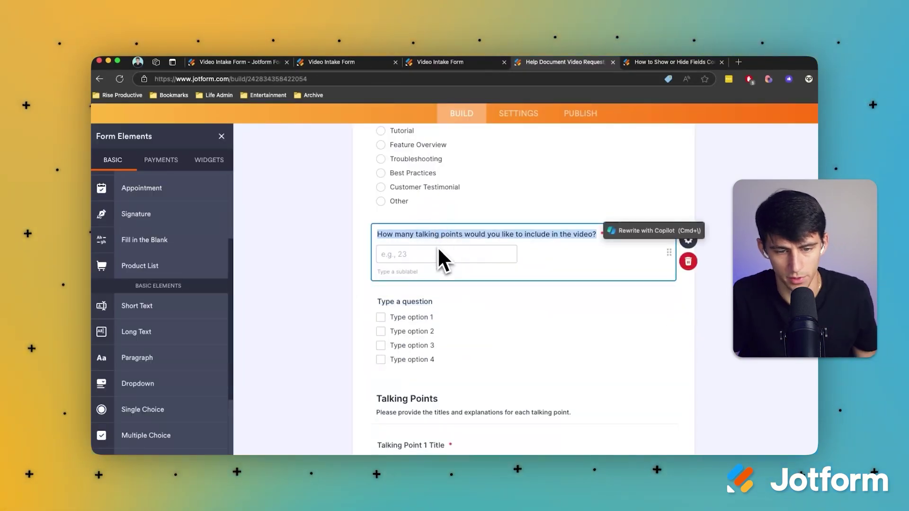
# Replace the talking-point count Number field with a Single Choice question, entering option 1
pyautogui.click(416, 299)
pyautogui.moveTo(142, 410); pyautogui.dragTo(464, 299)
pyautogui.click(462, 233)
pyautogui.click(424, 301)
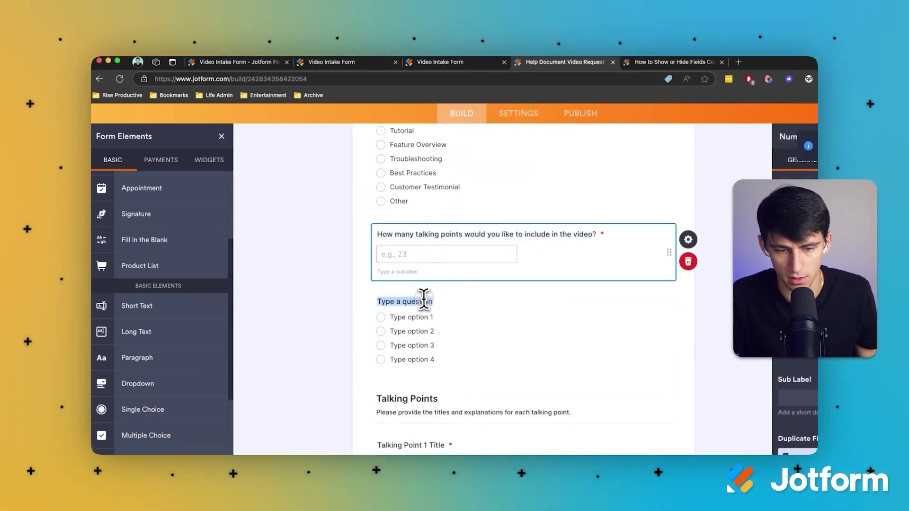
pyautogui.click(482, 270)
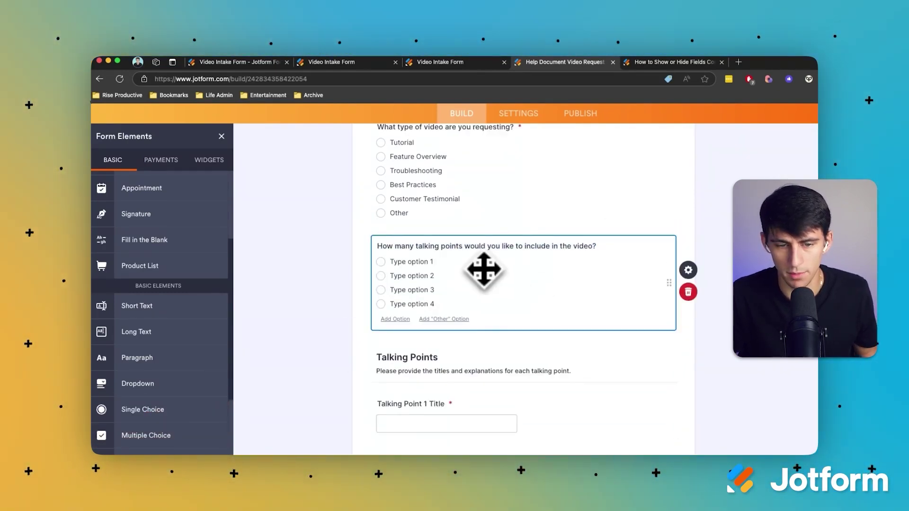
pyautogui.click(433, 261)
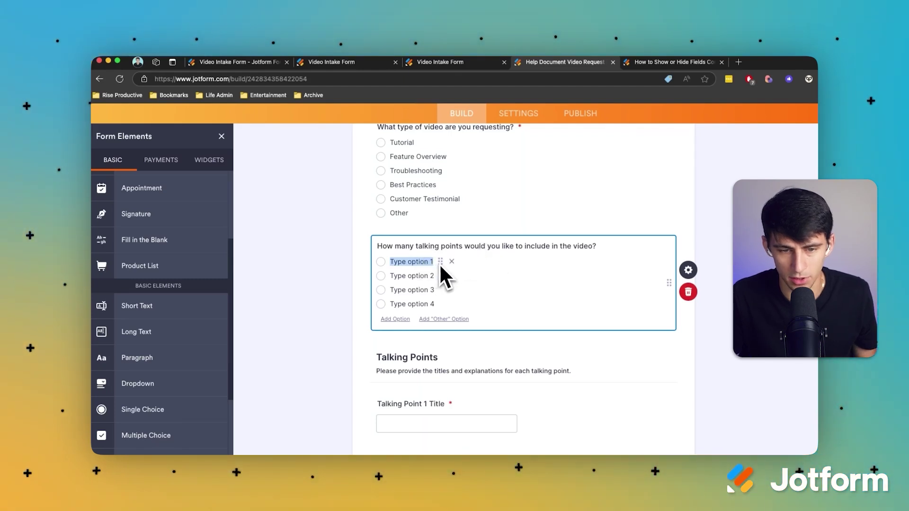
pyautogui.write('1')
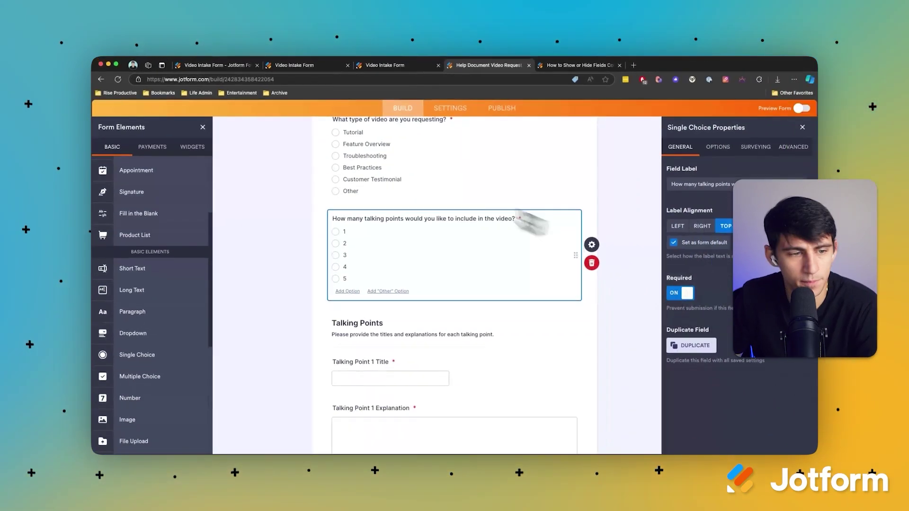
pyautogui.click(450, 108)
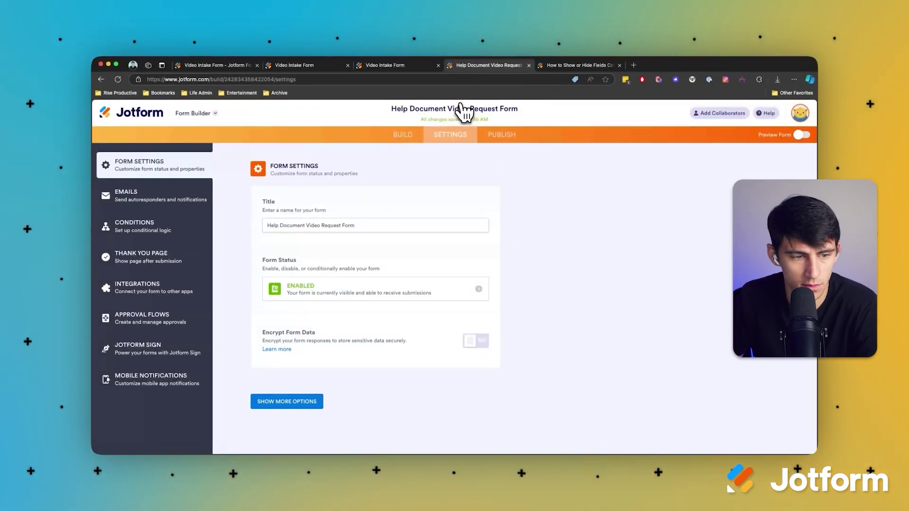
# Create a Show/Hide condition: if the talking-point count Is Equal To 1, Hide
pyautogui.click(173, 226)
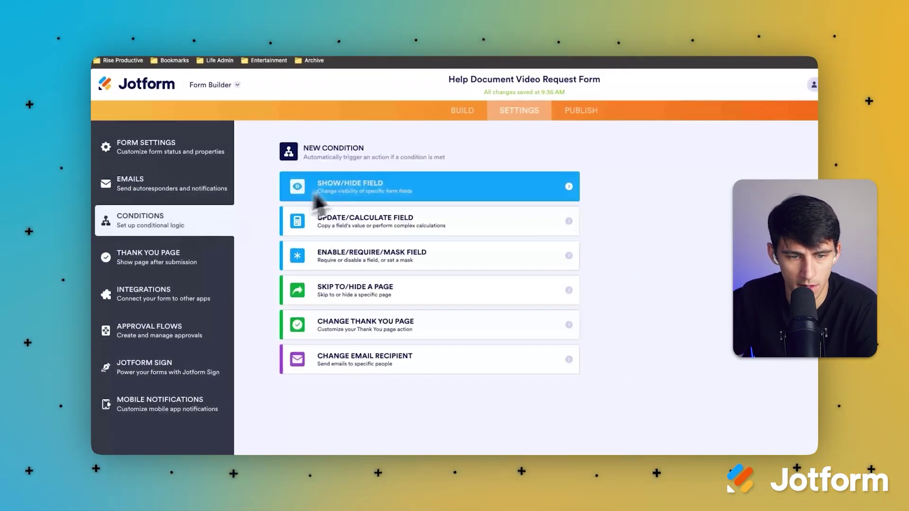
pyautogui.click(367, 185)
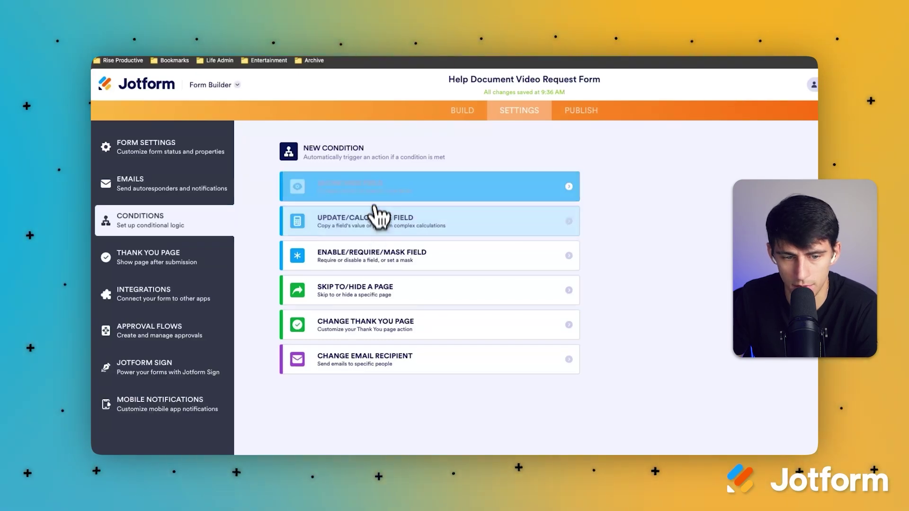
pyautogui.click(374, 191)
pyautogui.scroll(-2, 381, 246)
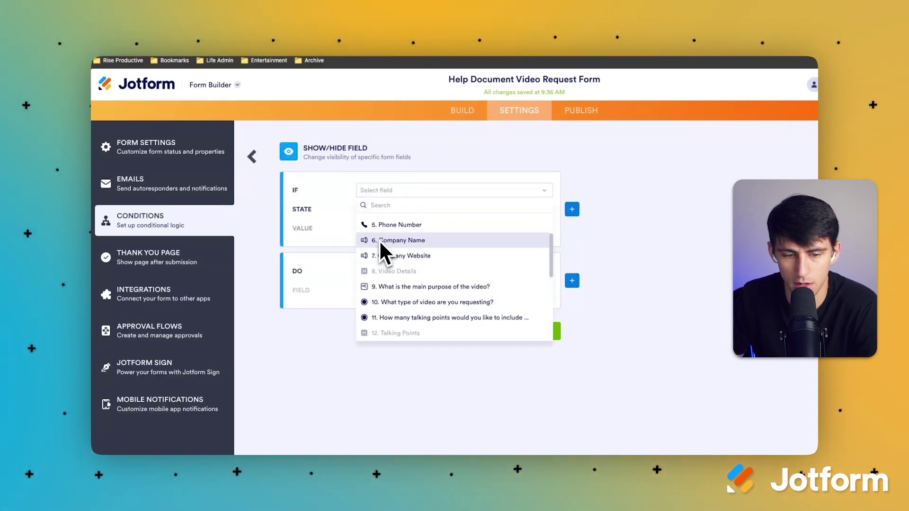
pyautogui.click(399, 318)
pyautogui.click(389, 209)
pyautogui.click(389, 225)
pyautogui.click(387, 231)
pyautogui.click(386, 245)
pyautogui.click(379, 271)
pyautogui.click(375, 298)
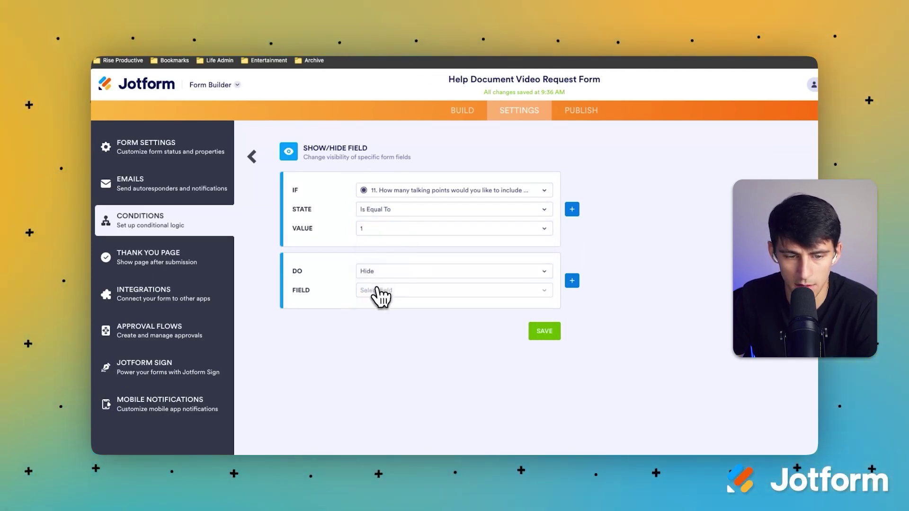
# Choose Talking Point 2 Title as the first field to hide
pyautogui.click(379, 296)
pyautogui.scroll(-4, 416, 335)
pyautogui.scroll(3, 416, 384)
pyautogui.scroll(-4, 415, 386)
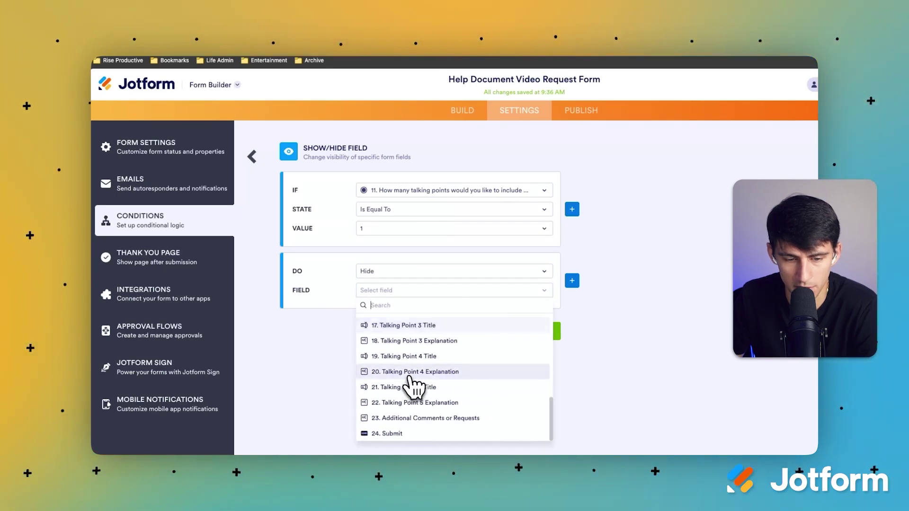
pyautogui.scroll(2, 407, 360)
pyautogui.click(392, 345)
# Add a second Hide action for Talking Point 2 Explanation and save the condition
pyautogui.click(383, 274)
pyautogui.click(369, 286)
pyautogui.click(381, 291)
pyautogui.scroll(-5, 399, 398)
pyautogui.scroll(1, 418, 370)
pyautogui.scroll(3, 421, 372)
pyautogui.click(417, 342)
pyautogui.click(419, 290)
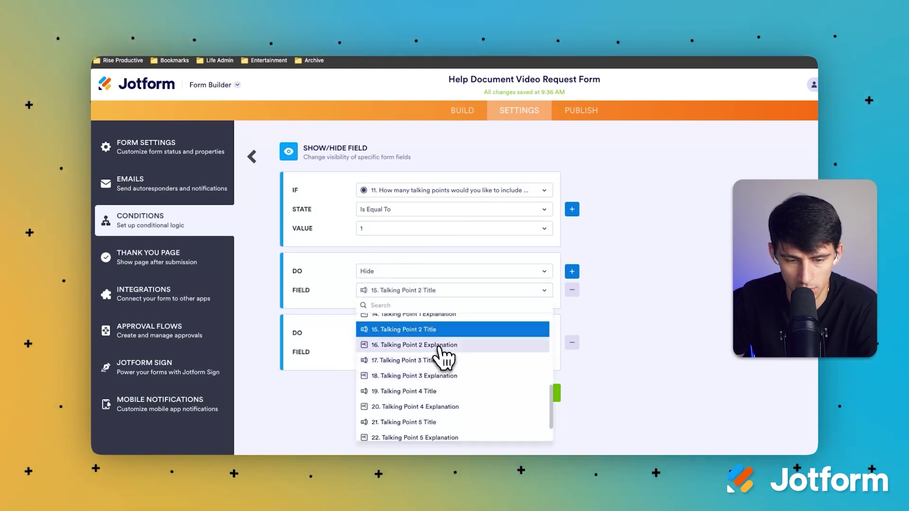
pyautogui.click(327, 302)
pyautogui.click(406, 352)
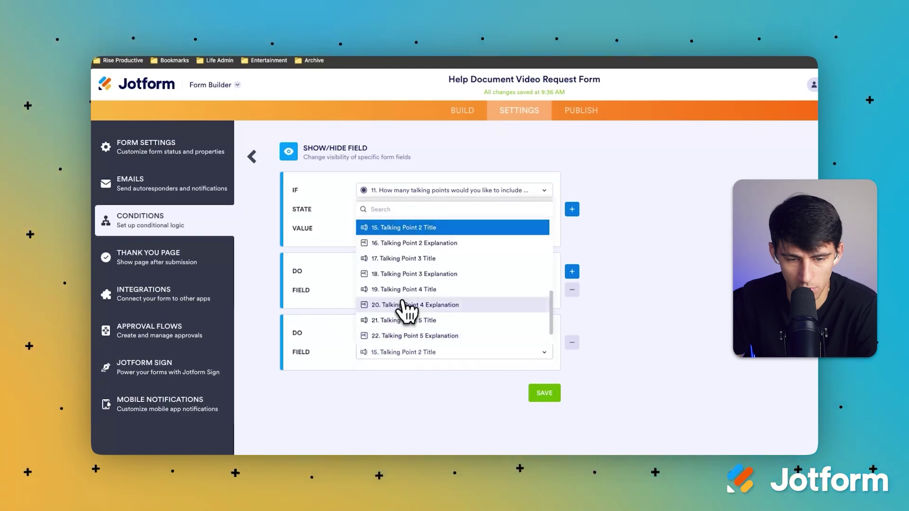
pyautogui.click(423, 247)
pyautogui.click(544, 393)
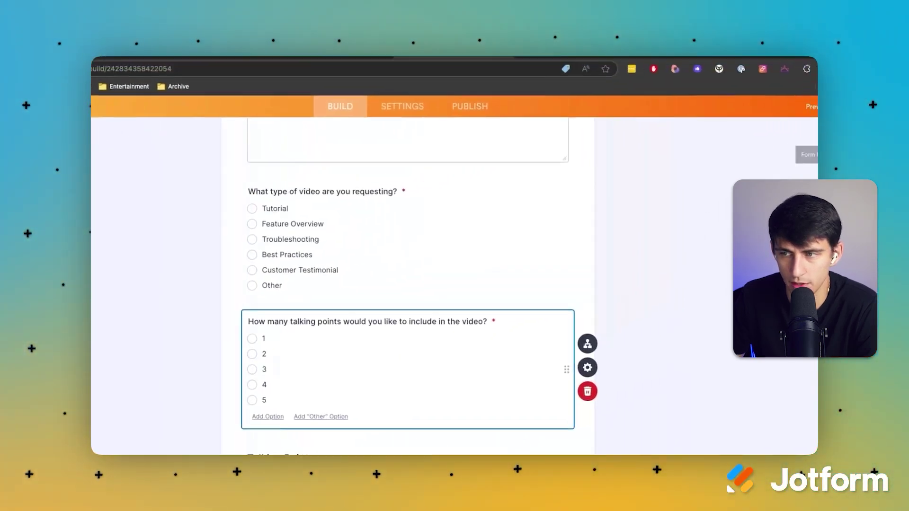
# Preview the form and choose 1 as the talking-point count to test the condition
pyautogui.click(800, 144)
pyautogui.scroll(-5, 460, 437)
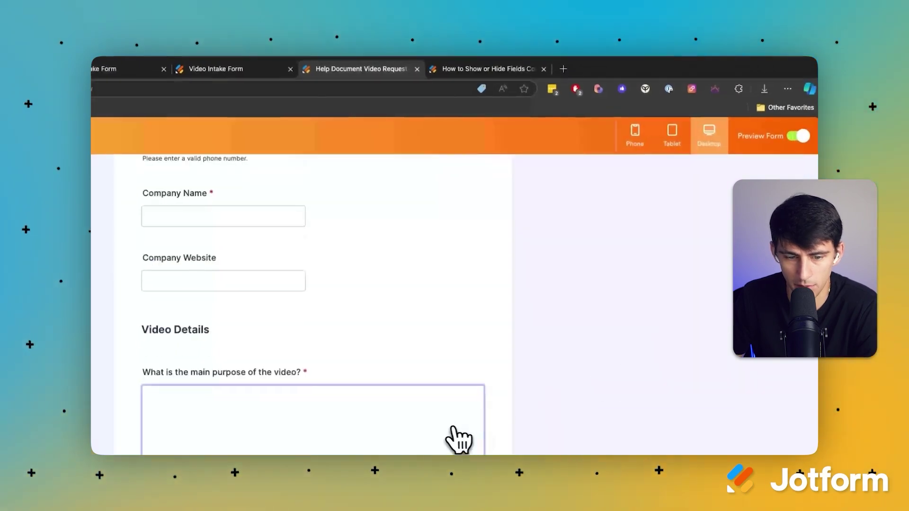
pyautogui.scroll(-10, 458, 439)
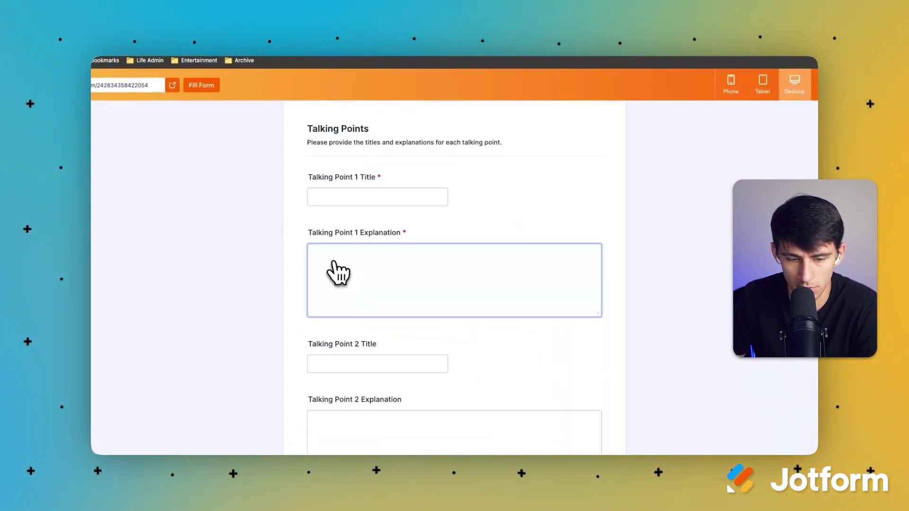
pyautogui.scroll(4, 367, 386)
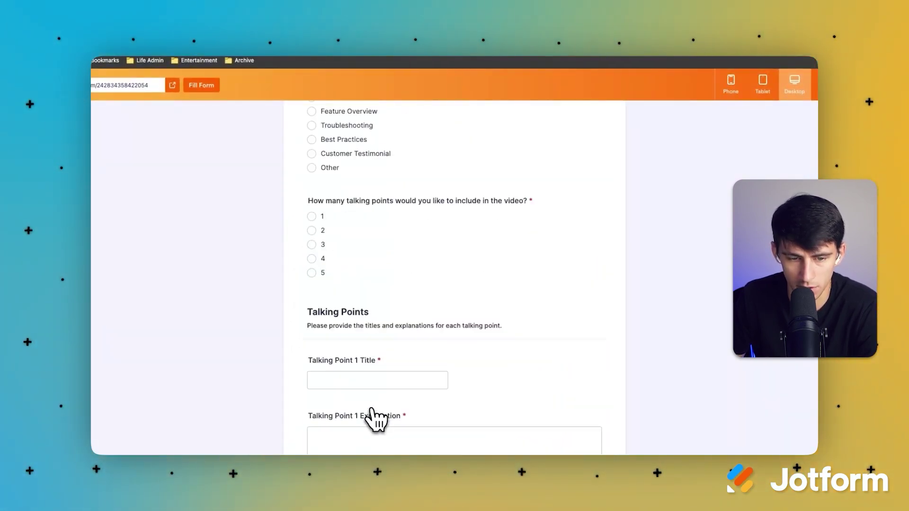
pyautogui.click(313, 217)
pyautogui.scroll(-5, 440, 331)
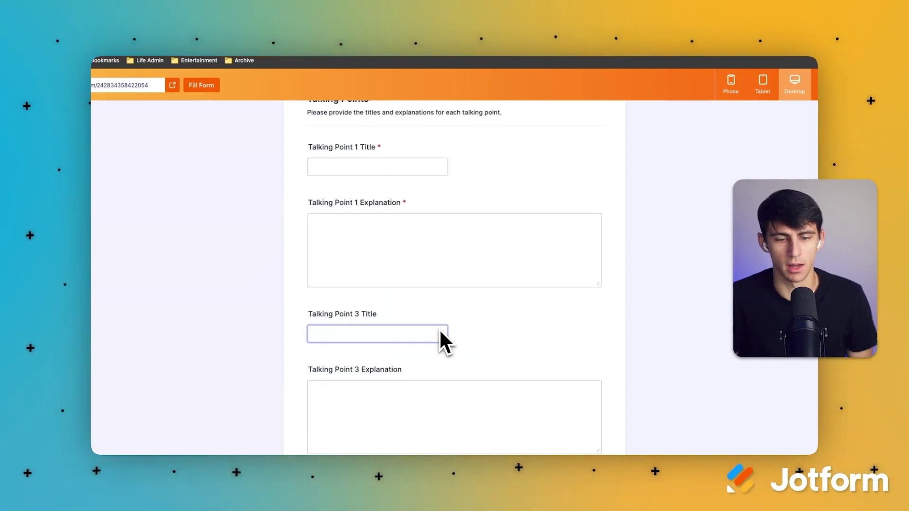
pyautogui.scroll(4, 412, 315)
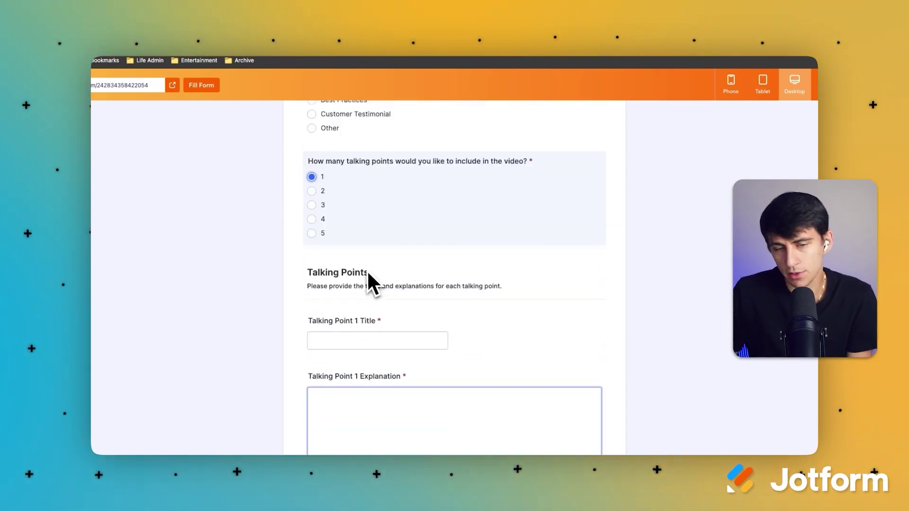
pyautogui.click(312, 177)
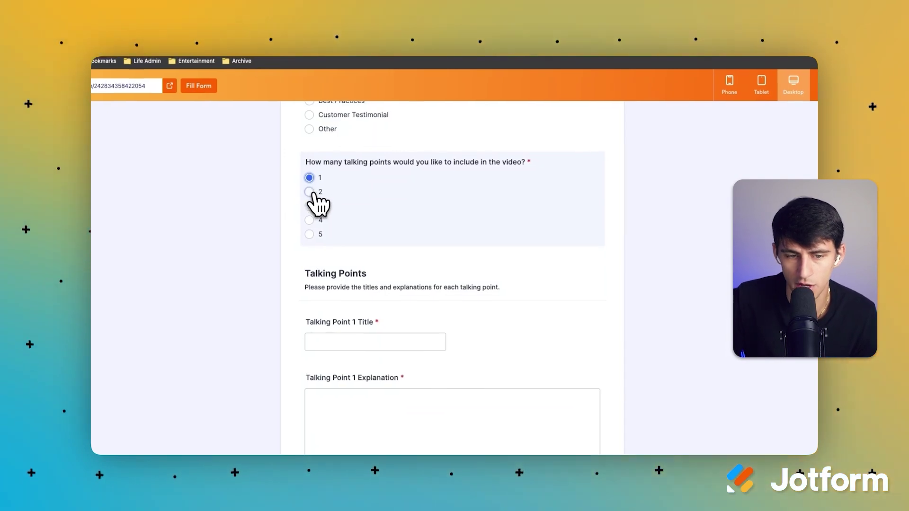
pyautogui.scroll(-4, 405, 310)
pyautogui.scroll(4, 405, 310)
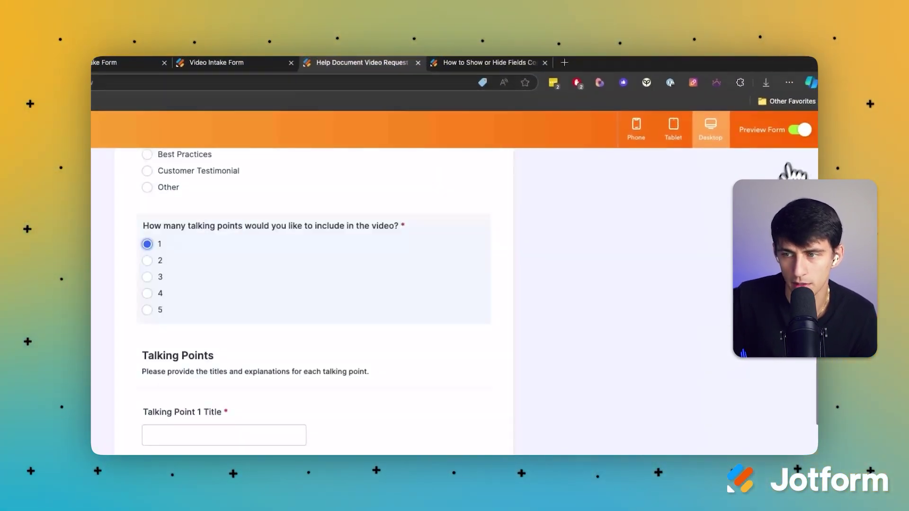
# Return to the form builder and select the Talking Point 2 Title field
pyautogui.click(587, 125)
pyautogui.click(526, 161)
pyautogui.scroll(-6, 592, 331)
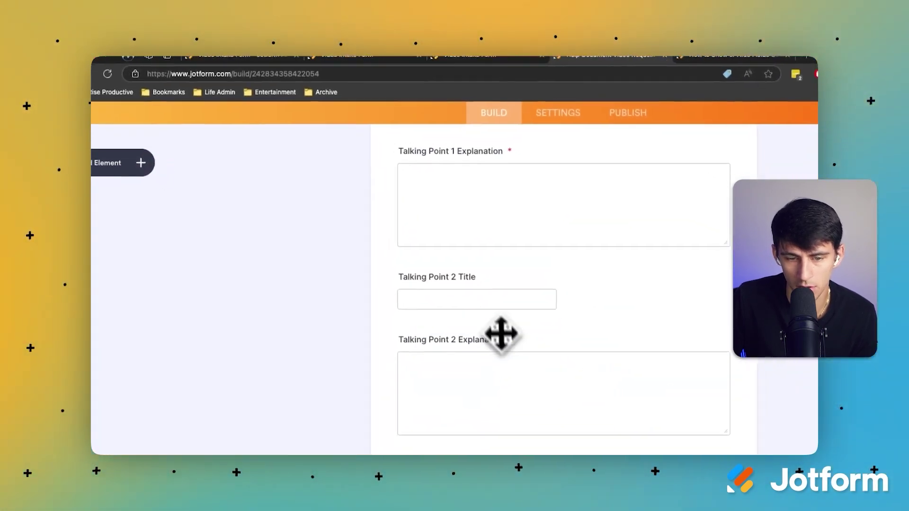
pyautogui.click(533, 315)
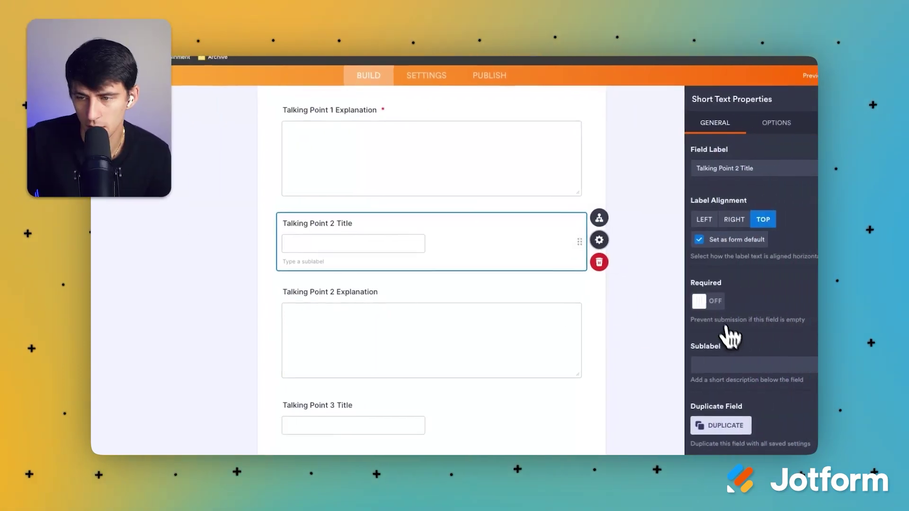
# Turn on Hide field for the Talking Point 2 Title and Explanation fields
pyautogui.click(714, 115)
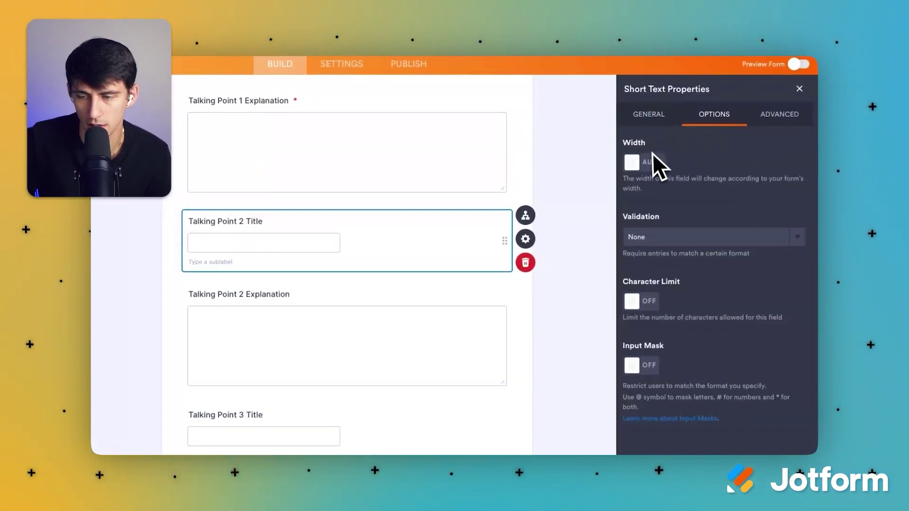
pyautogui.click(769, 120)
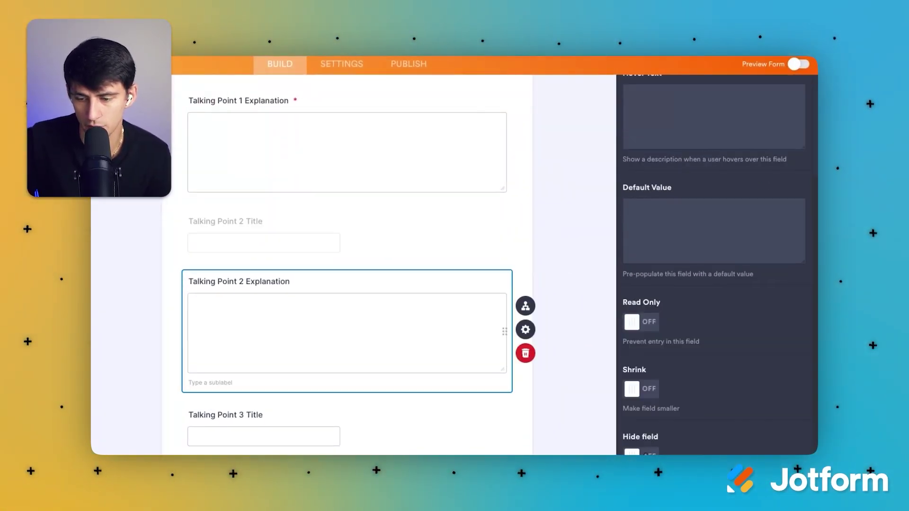
pyautogui.click(632, 453)
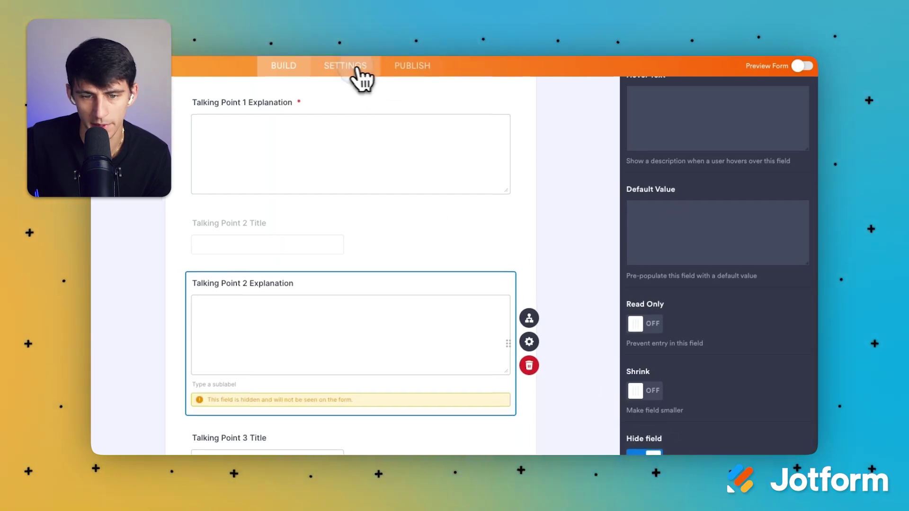
# Edit the talking-point condition to trigger when the count Is Equal To 2
pyautogui.click(356, 66)
pyautogui.click(127, 271)
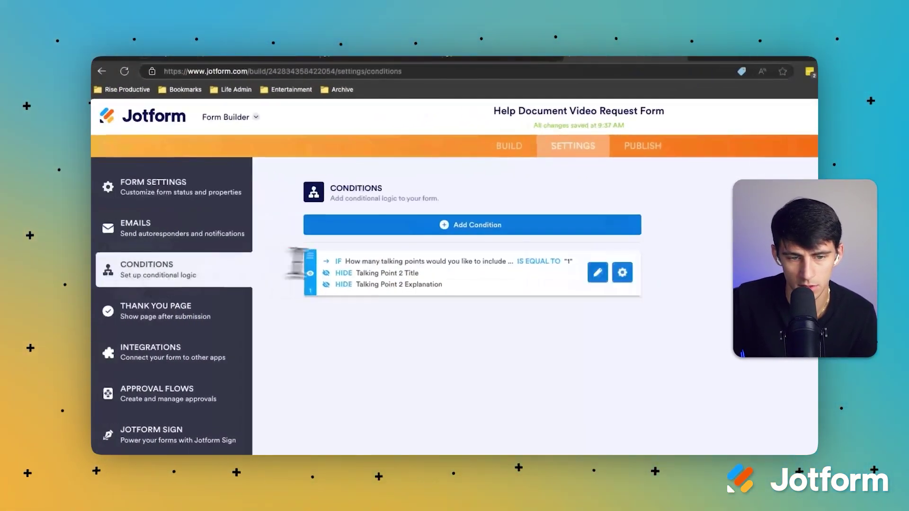
pyautogui.click(610, 281)
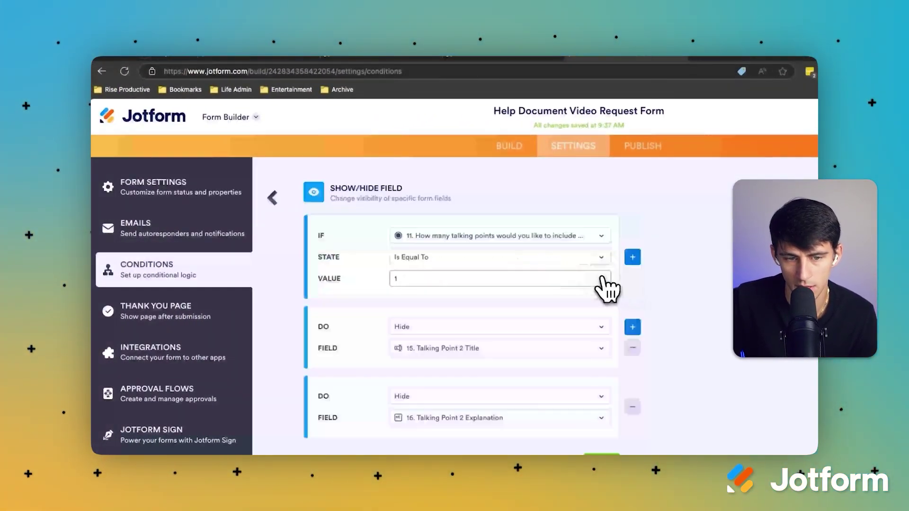
pyautogui.click(452, 258)
pyautogui.click(440, 273)
pyautogui.click(429, 279)
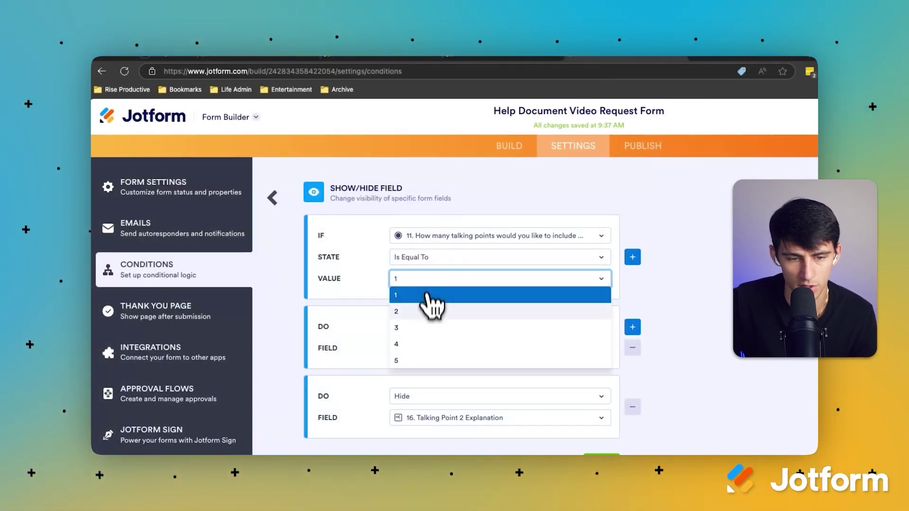
pyautogui.click(430, 327)
# Change both actions to Show for the Talking Point 2 fields and save the condition
pyautogui.click(429, 330)
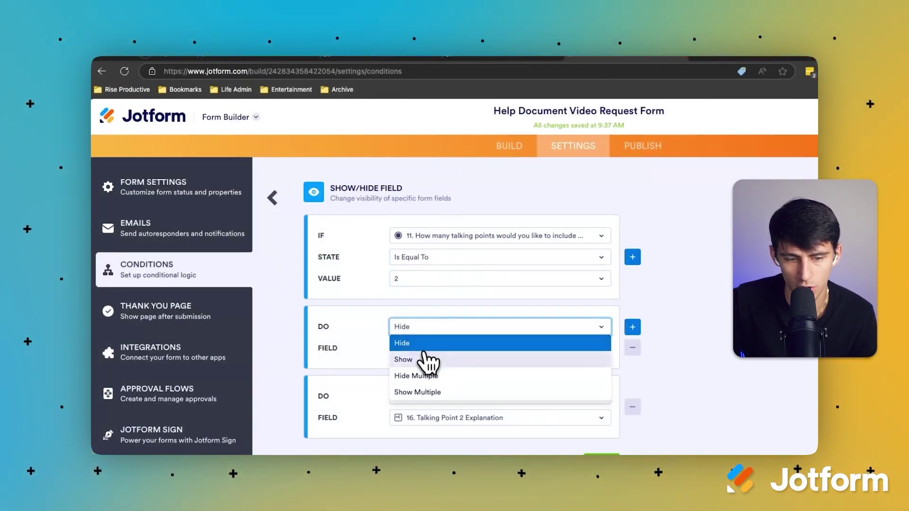
pyautogui.click(432, 359)
pyautogui.click(413, 396)
pyautogui.click(408, 403)
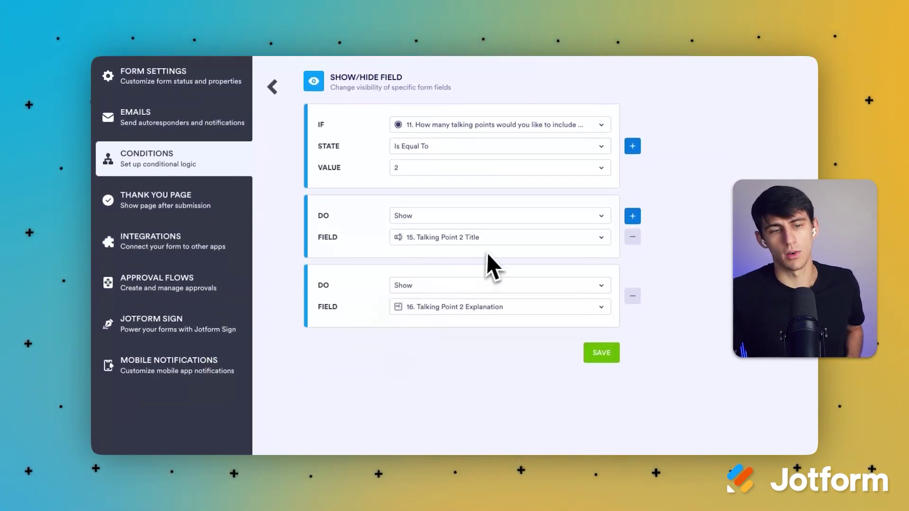
pyautogui.click(635, 146)
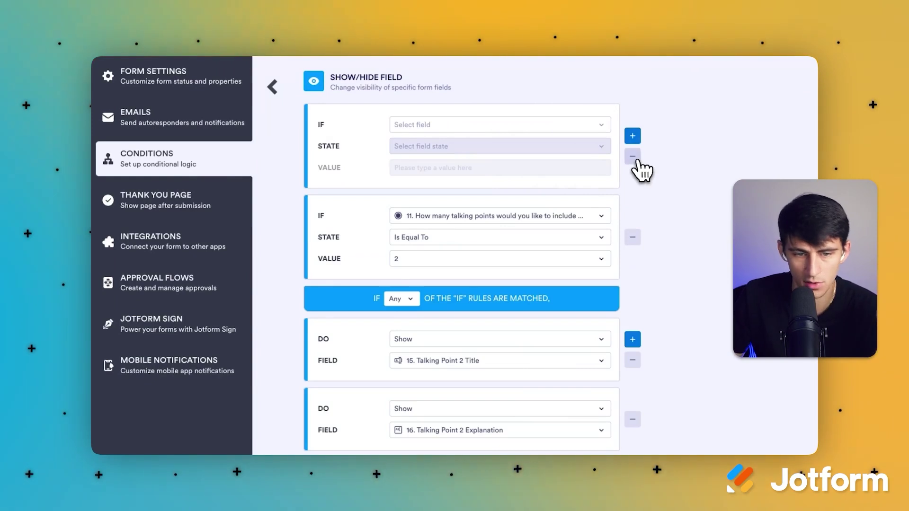
pyautogui.click(632, 156)
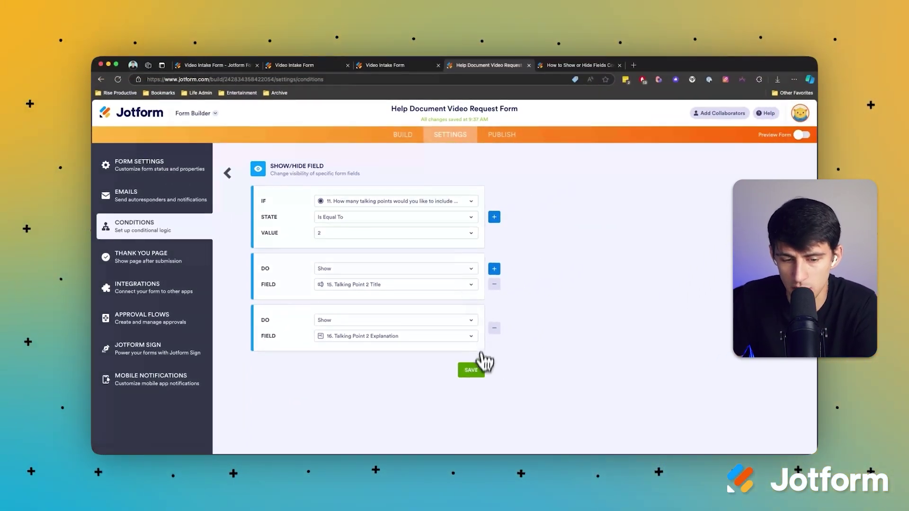
pyautogui.click(471, 370)
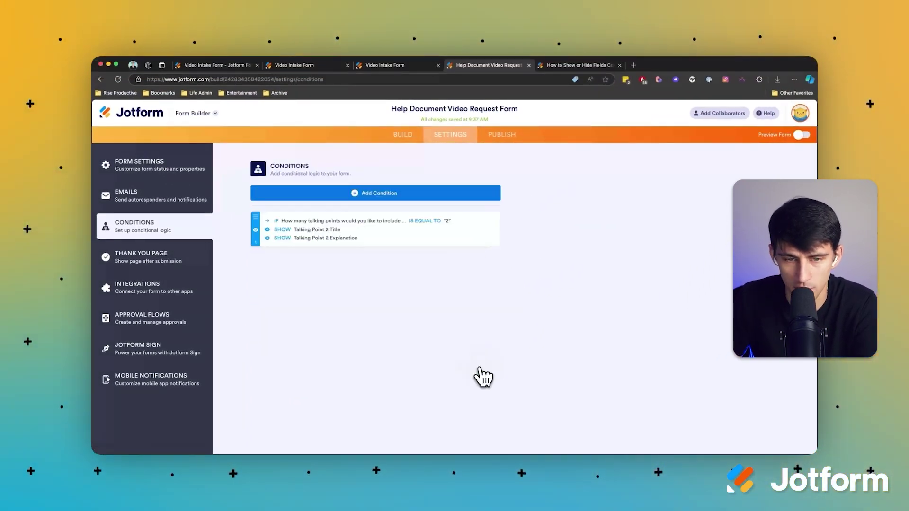
# Return to the form builder and switch on the live Preview Form mode
pyautogui.click(403, 135)
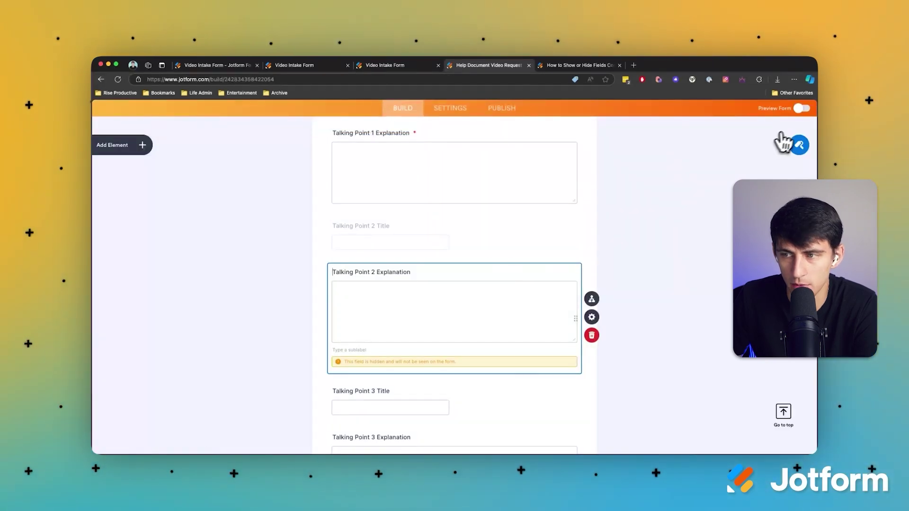
pyautogui.click(800, 108)
pyautogui.scroll(-15, 582, 306)
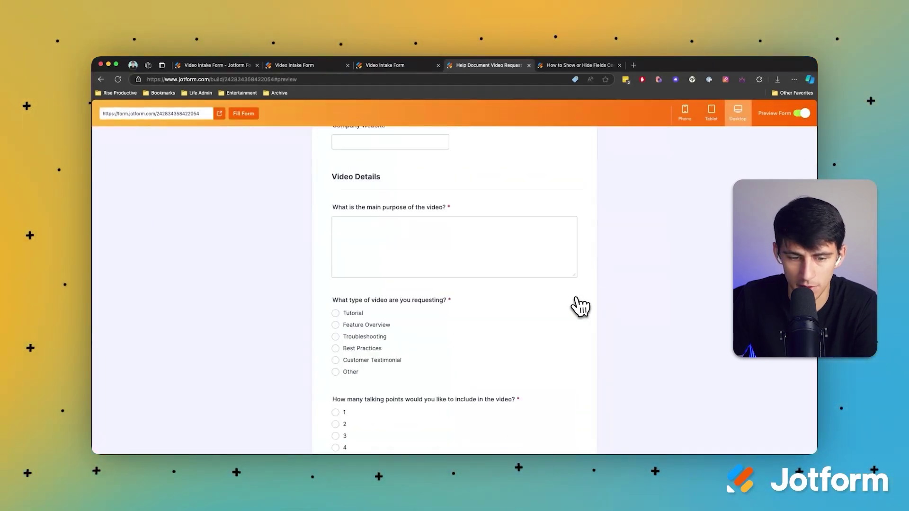
pyautogui.scroll(5, 499, 300)
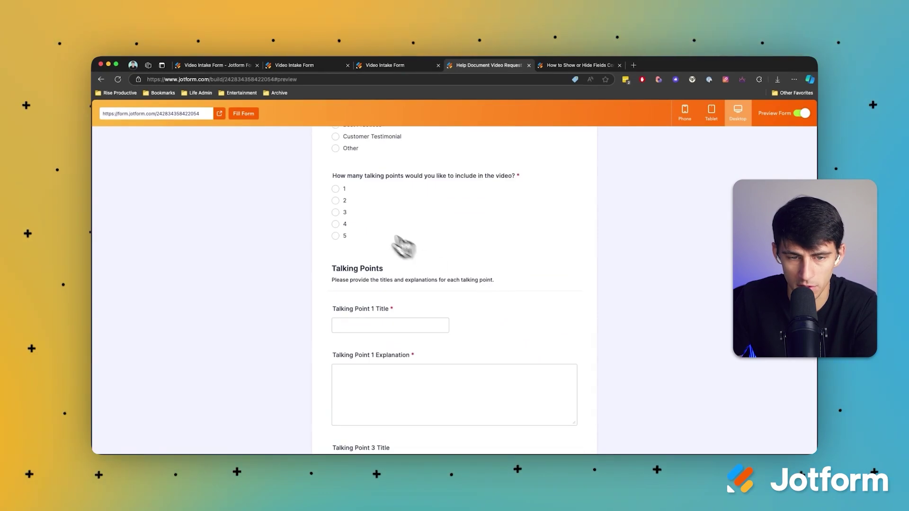
# Select 2 talking points and confirm the Talking Point 2 Title and Explanation fields appear
pyautogui.click(299, 184)
pyautogui.scroll(-6, 391, 313)
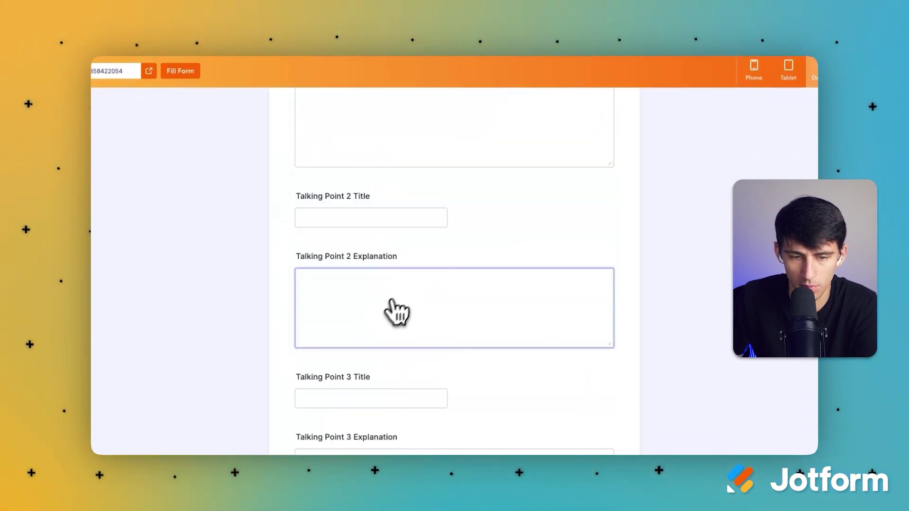
pyautogui.scroll(-4, 468, 307)
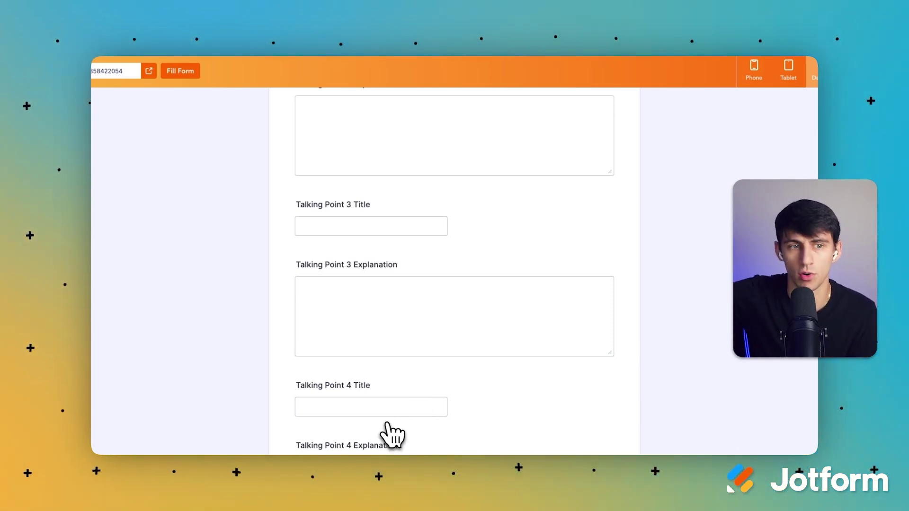
pyautogui.scroll(10, 392, 430)
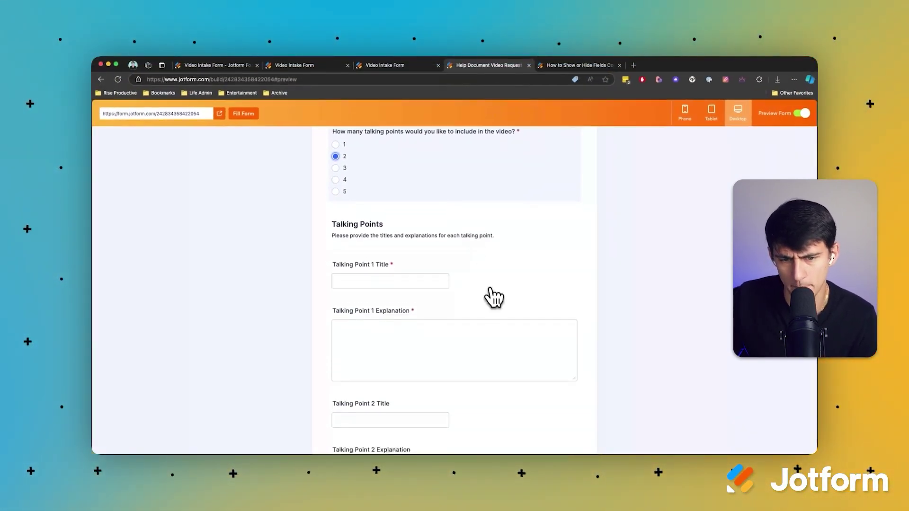
pyautogui.scroll(-15, 492, 294)
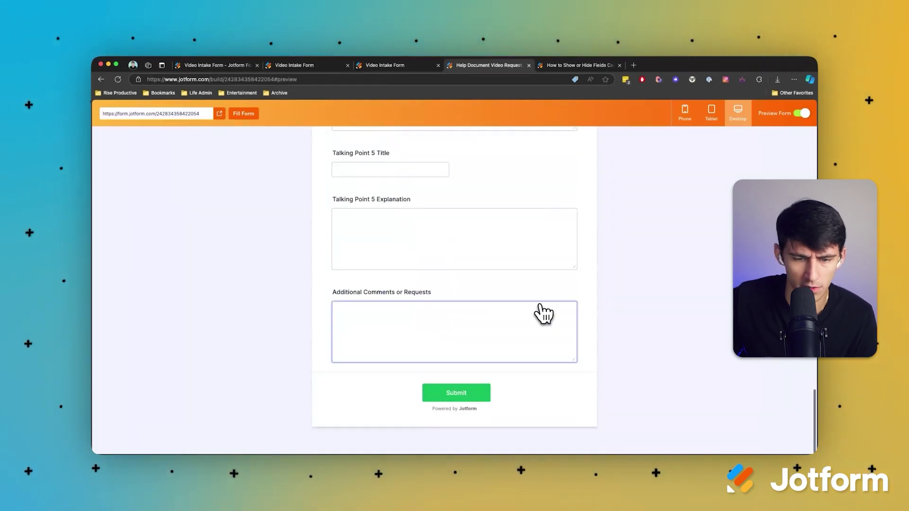